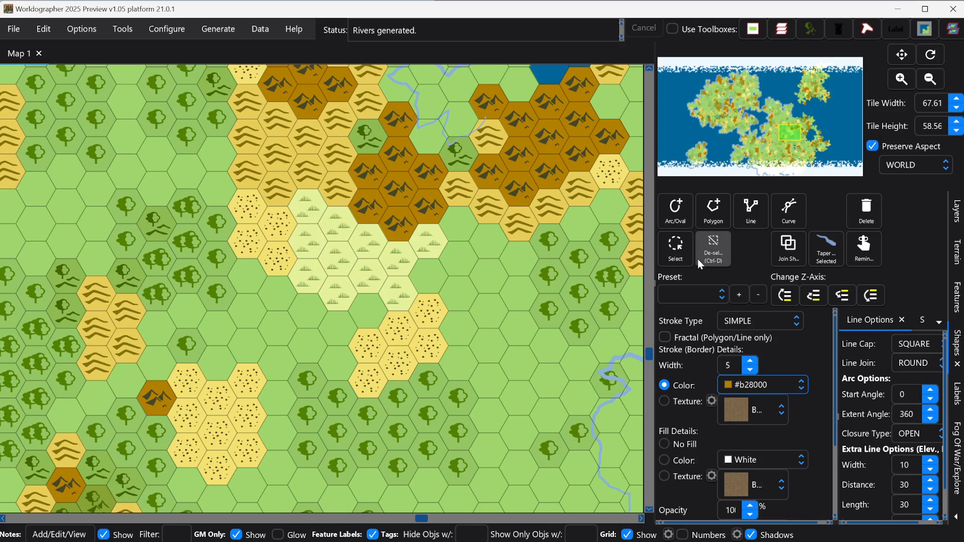
- Draw a line with the ELEVATION stroke type curving across the light grassland hexes south of the central mountains
{"action": "left_click", "coordinate": [755, 223]}
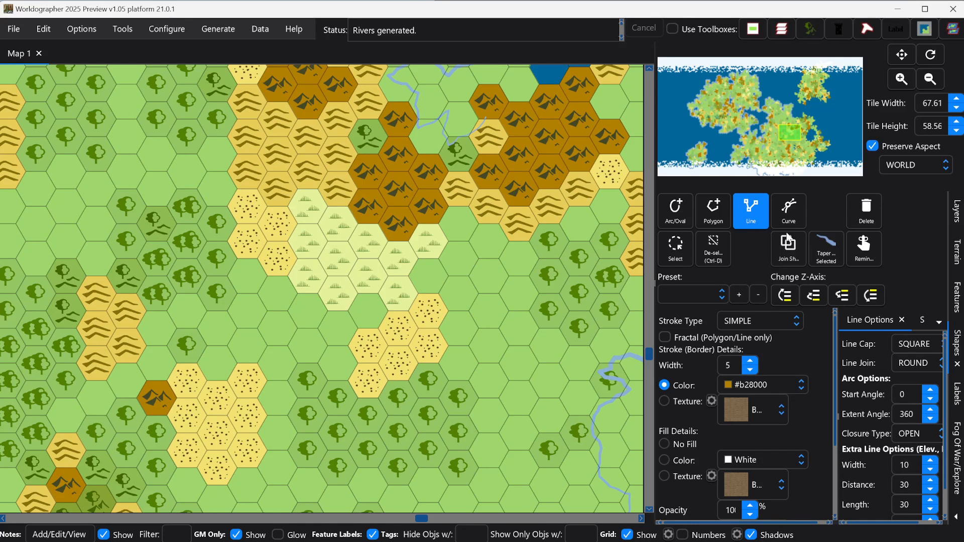
{"action": "left_click", "coordinate": [766, 330]}
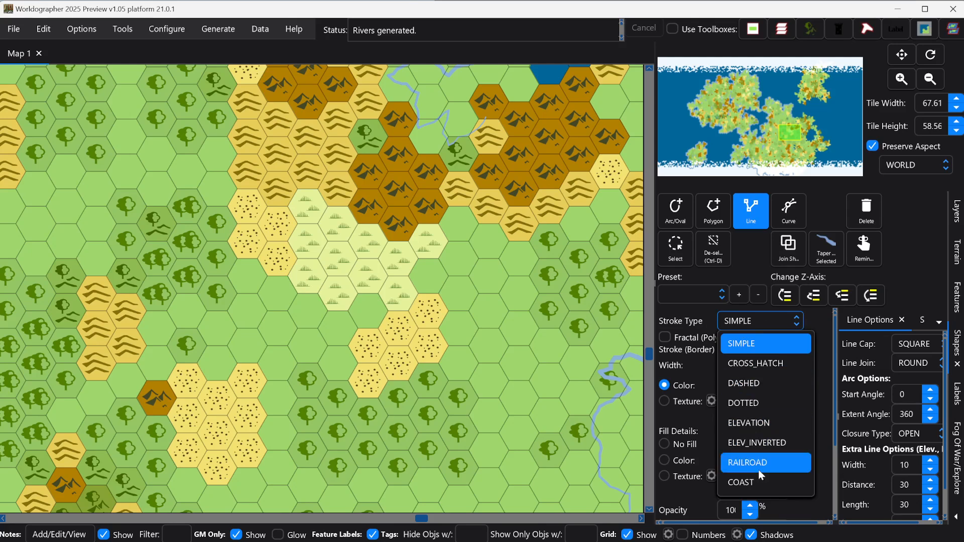
{"action": "left_click", "coordinate": [760, 428]}
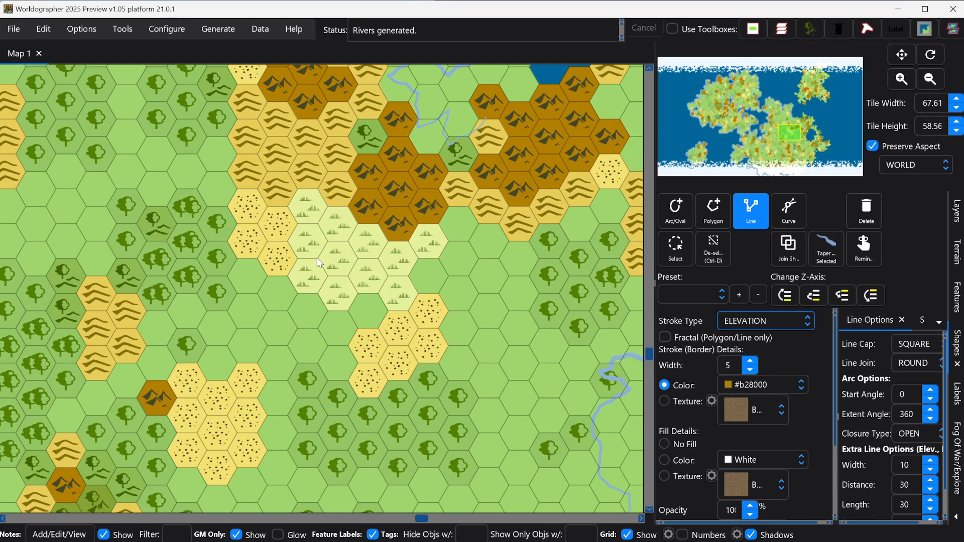
{"action": "left_click", "coordinate": [291, 242]}
{"action": "left_click", "coordinate": [298, 256]}
{"action": "left_click", "coordinate": [303, 263]}
{"action": "left_click", "coordinate": [313, 270]}
{"action": "left_click", "coordinate": [323, 273]}
{"action": "left_click", "coordinate": [339, 275]}
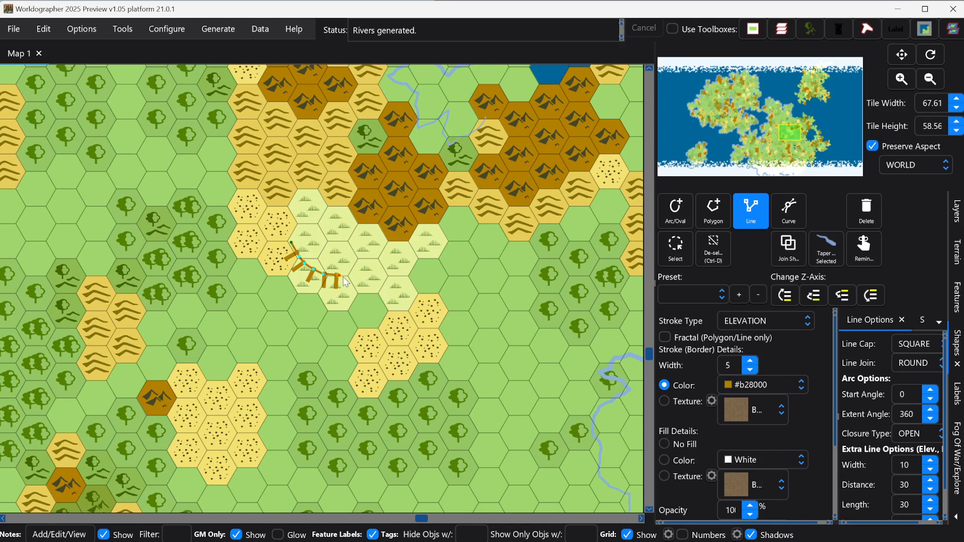
{"action": "left_click", "coordinate": [350, 276]}
{"action": "left_click", "coordinate": [382, 270]}
{"action": "left_click", "coordinate": [396, 267]}
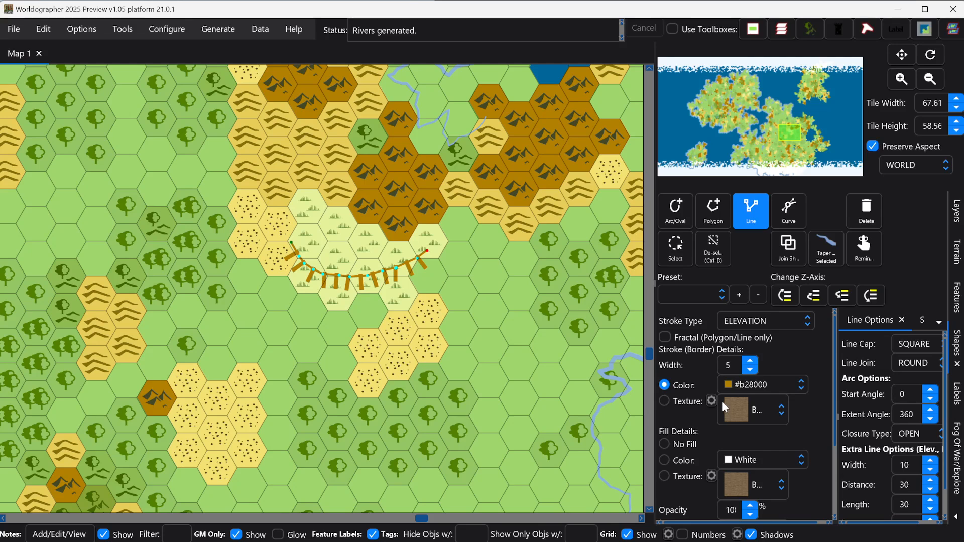
- Set the elevation line's stroke width to 11
{"action": "left_click", "coordinate": [751, 362]}
{"action": "left_click", "coordinate": [751, 362]}
{"action": "left_click", "coordinate": [751, 362]}
{"action": "left_click", "coordinate": [752, 362]}
{"action": "left_click", "coordinate": [751, 363]}
{"action": "left_click", "coordinate": [751, 362]}
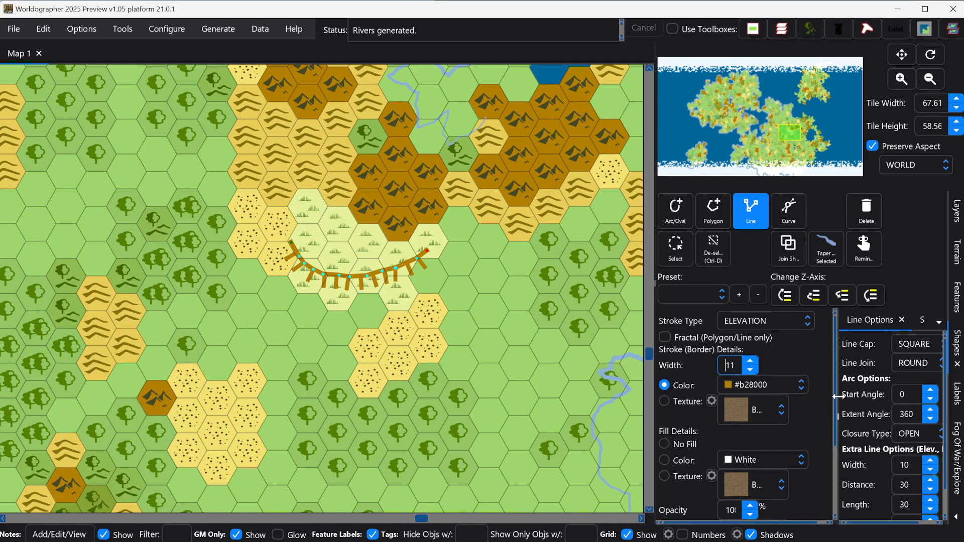
- Make more room for the line options and look through the shadow options
{"action": "left_click_drag", "start_coordinate": [837, 399], "coordinate": [819, 394]}
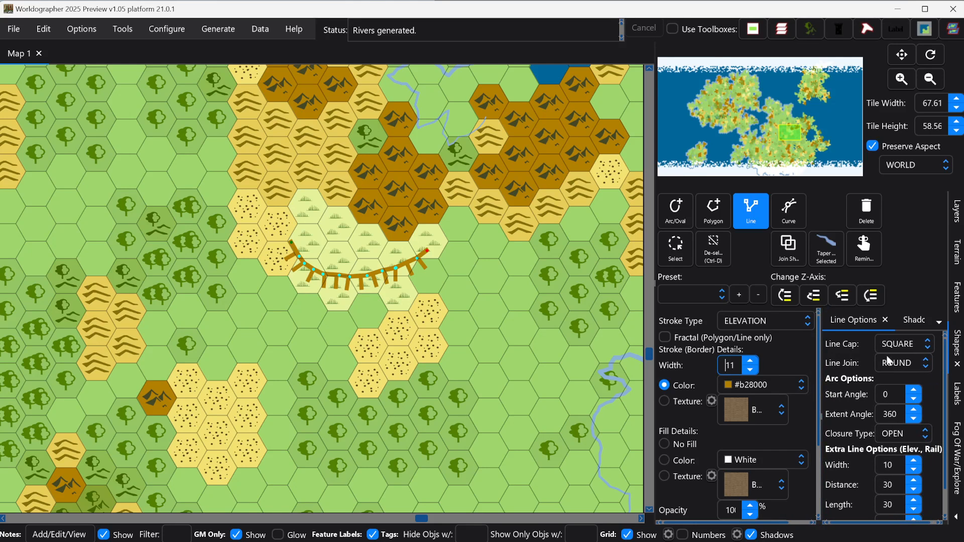
{"action": "left_click", "coordinate": [908, 320]}
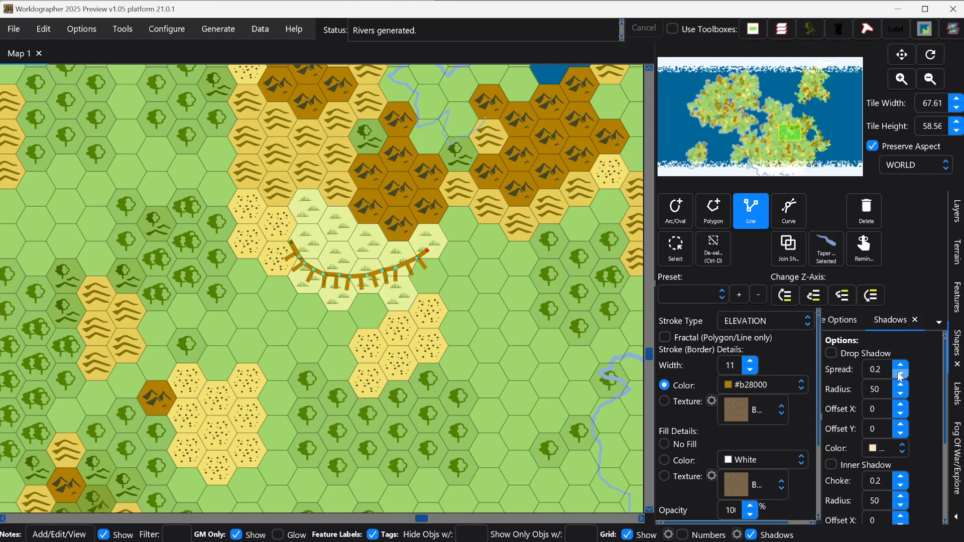
{"action": "left_click", "coordinate": [834, 322]}
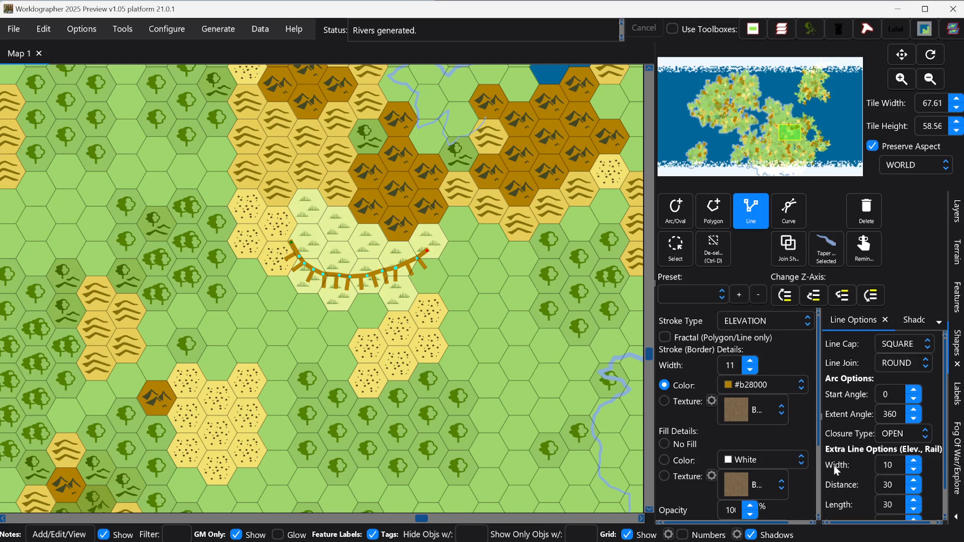
- Thicken the elevation line's ticks by setting the extra line width to 17
{"action": "left_click", "coordinate": [914, 460]}
{"action": "left_click", "coordinate": [914, 461]}
{"action": "left_click", "coordinate": [915, 460]}
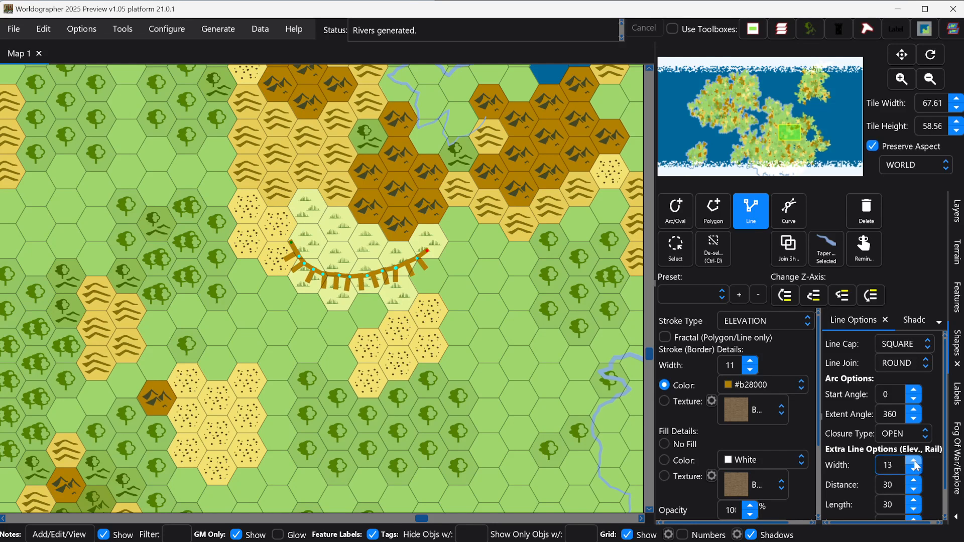
{"action": "left_click", "coordinate": [915, 460]}
{"action": "left_click", "coordinate": [914, 461]}
{"action": "left_click", "coordinate": [915, 461]}
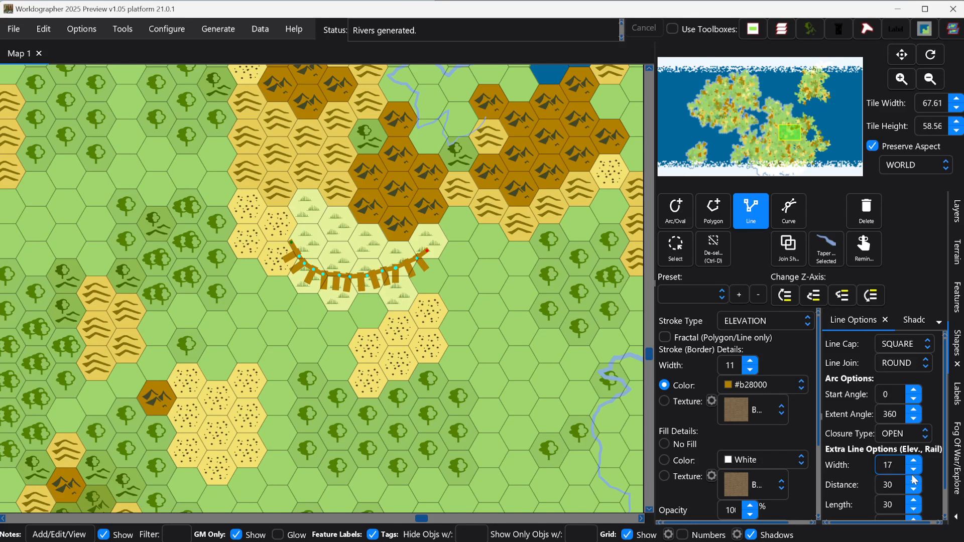
- Thin the elevation line's ticks by setting the extra line width to 5
{"action": "left_click", "coordinate": [912, 470]}
{"action": "left_click", "coordinate": [911, 470]}
{"action": "left_click", "coordinate": [912, 471]}
{"action": "left_click", "coordinate": [911, 470]}
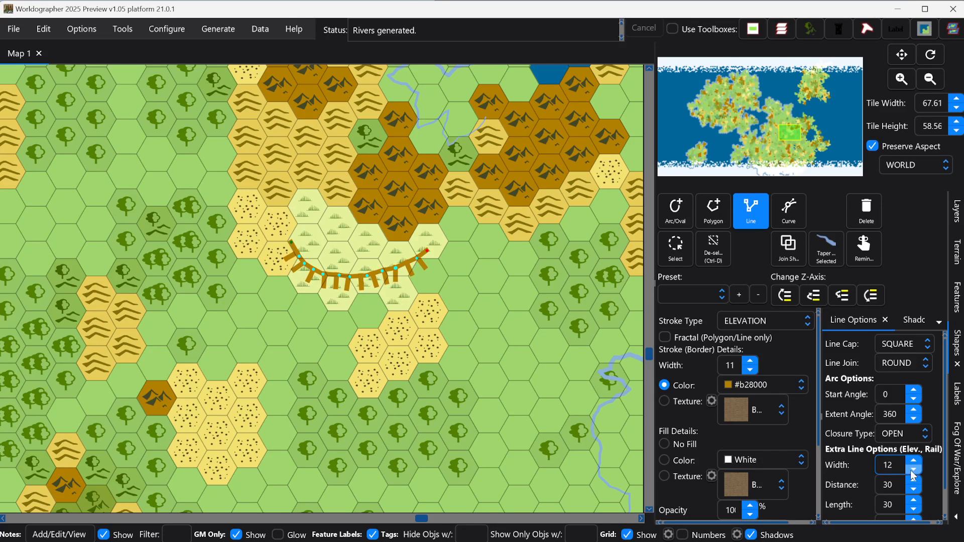
{"action": "left_click", "coordinate": [911, 470]}
{"action": "left_click", "coordinate": [911, 471]}
{"action": "left_click", "coordinate": [911, 470]}
{"action": "left_click", "coordinate": [911, 471]}
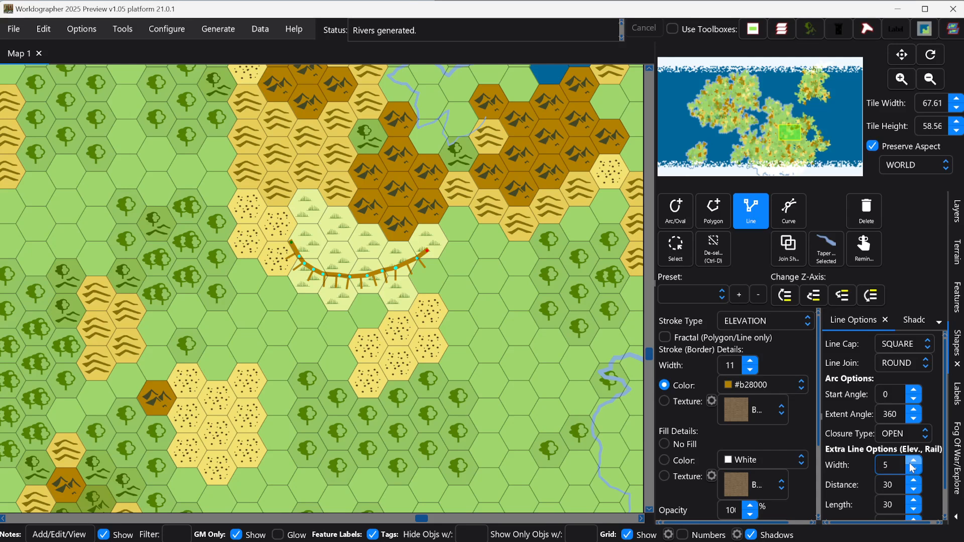
- Set both the elevation line's stroke width and its extra line width to 10
{"action": "left_click", "coordinate": [911, 462]}
{"action": "left_click", "coordinate": [911, 462]}
{"action": "left_click", "coordinate": [912, 462]}
{"action": "left_click", "coordinate": [911, 462]}
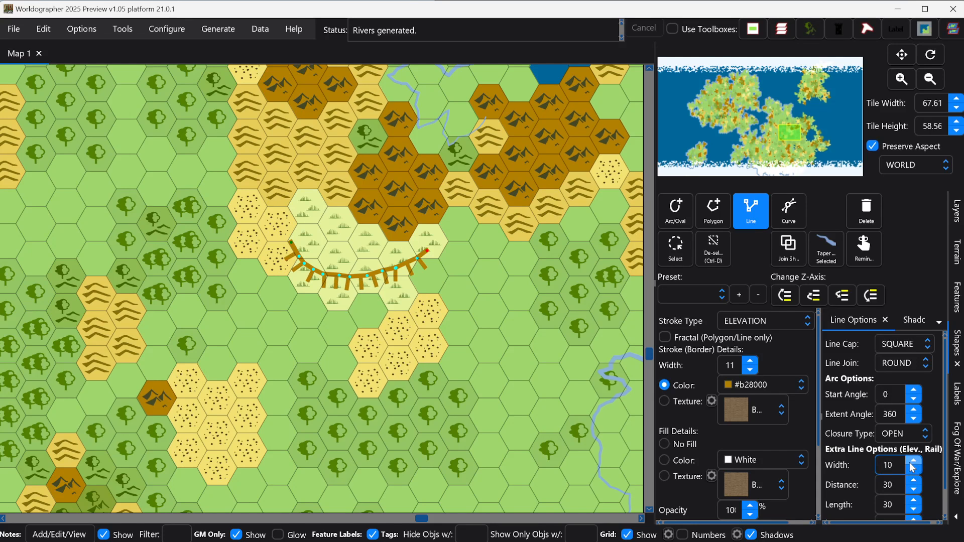
{"action": "left_click", "coordinate": [912, 463]}
{"action": "left_click", "coordinate": [751, 371]}
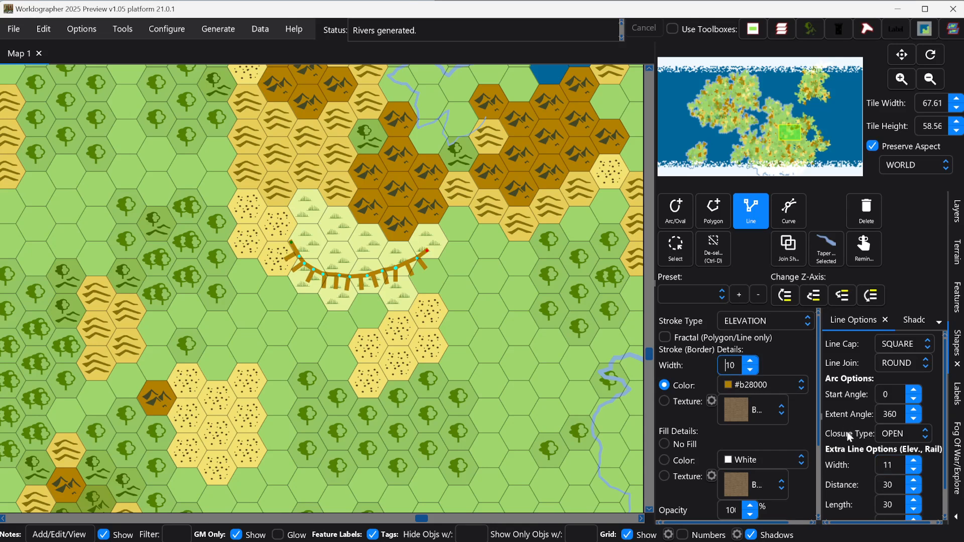
{"action": "left_click", "coordinate": [914, 469]}
- Space the elevation line's ticks farther apart by setting the distance to 34
{"action": "scroll", "coordinate": [868, 481], "scroll_direction": "down", "scroll_amount": 1}
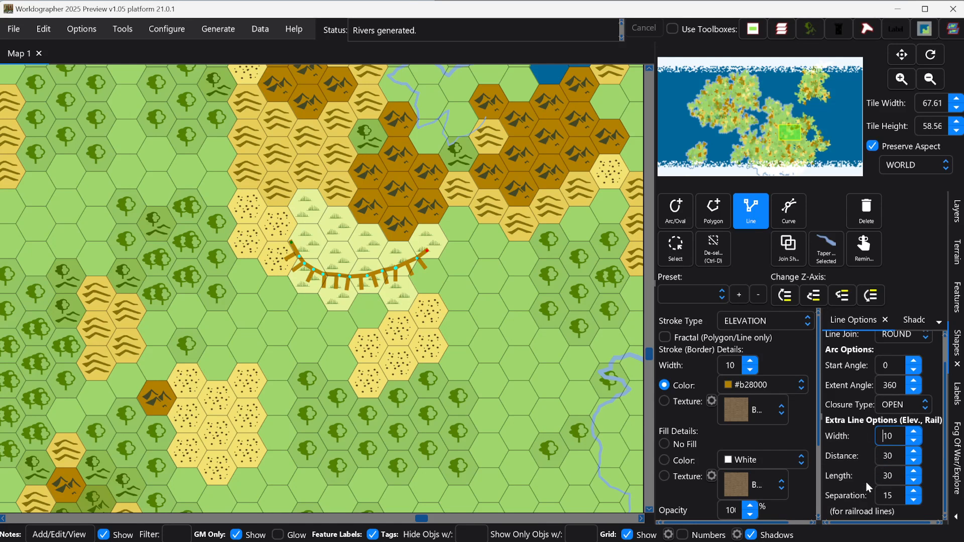
{"action": "left_click", "coordinate": [913, 453]}
{"action": "left_click", "coordinate": [914, 452]}
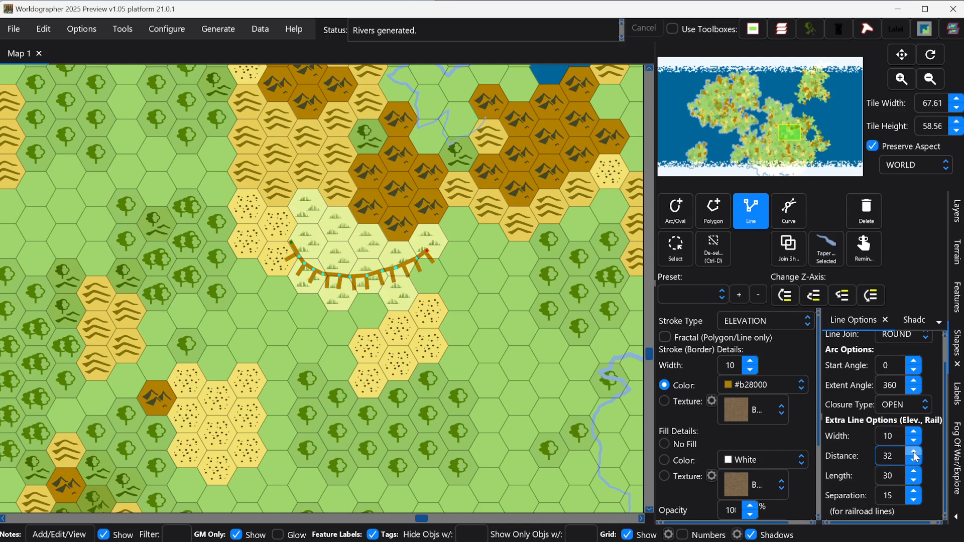
{"action": "left_click", "coordinate": [914, 452]}
{"action": "left_click", "coordinate": [913, 452]}
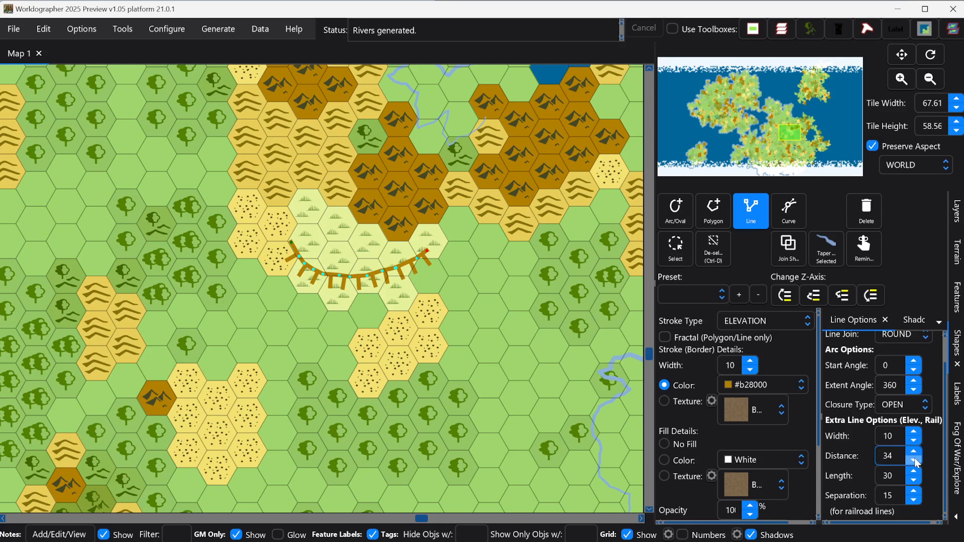
- Set the distance between the elevation line's ticks to 26
{"action": "left_click", "coordinate": [913, 460]}
{"action": "left_click", "coordinate": [914, 461]}
{"action": "left_click", "coordinate": [913, 461]}
{"action": "left_click", "coordinate": [914, 460]}
{"action": "left_click", "coordinate": [913, 460]}
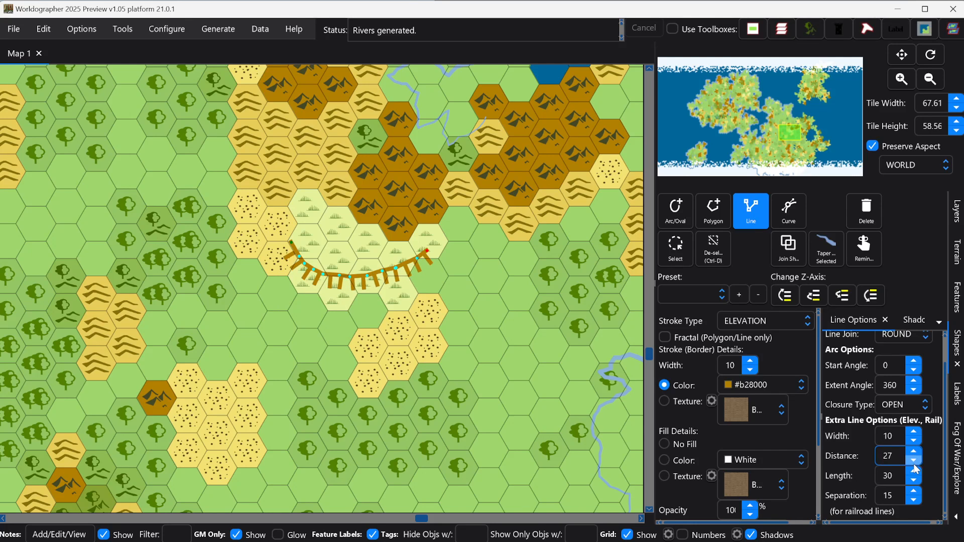
{"action": "left_click", "coordinate": [914, 461]}
{"action": "left_click", "coordinate": [913, 461]}
{"action": "left_click", "coordinate": [913, 461]}
{"action": "left_click", "coordinate": [914, 461]}
{"action": "left_click", "coordinate": [914, 462]}
{"action": "left_click", "coordinate": [914, 462]}
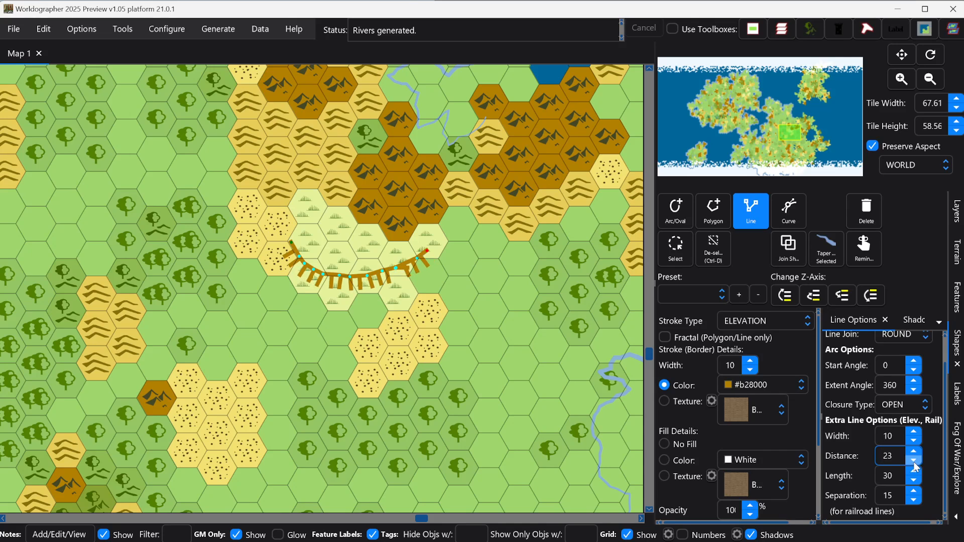
{"action": "left_click", "coordinate": [914, 462]}
{"action": "left_click", "coordinate": [914, 452]}
{"action": "left_click", "coordinate": [913, 452]}
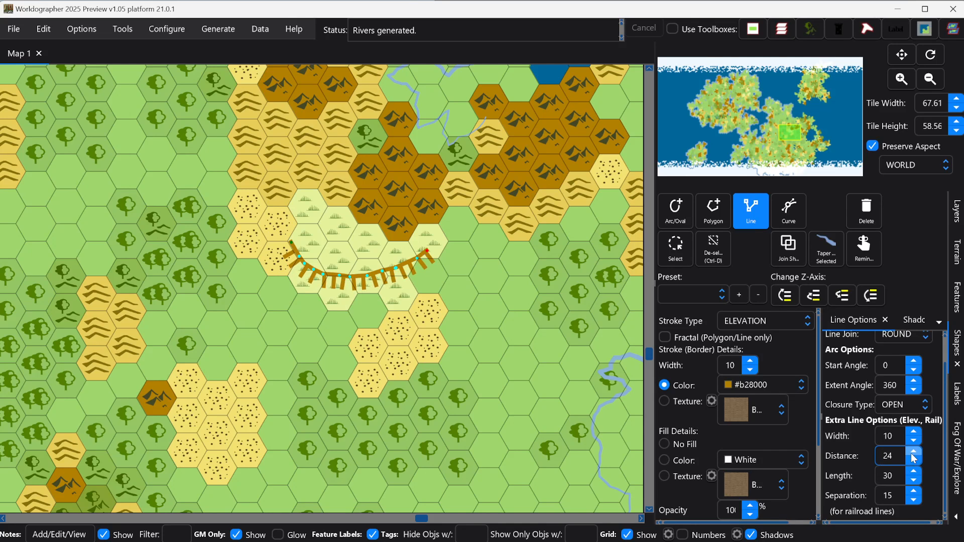
{"action": "left_click", "coordinate": [914, 452]}
{"action": "left_click", "coordinate": [914, 452]}
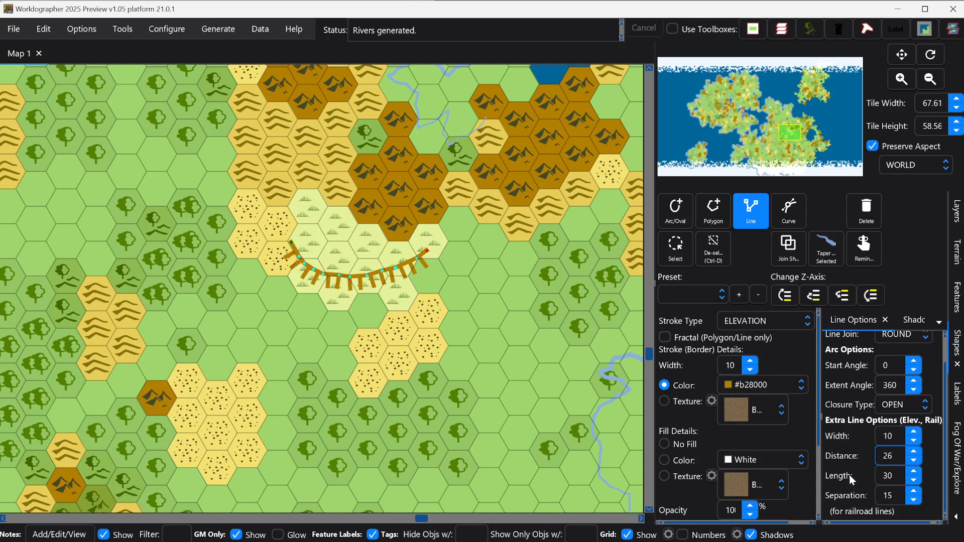
- Lengthen the elevation line's ticks to about 46
{"action": "left_click", "coordinate": [915, 473]}
{"action": "left_click", "coordinate": [914, 473]}
{"action": "left_click", "coordinate": [914, 473]}
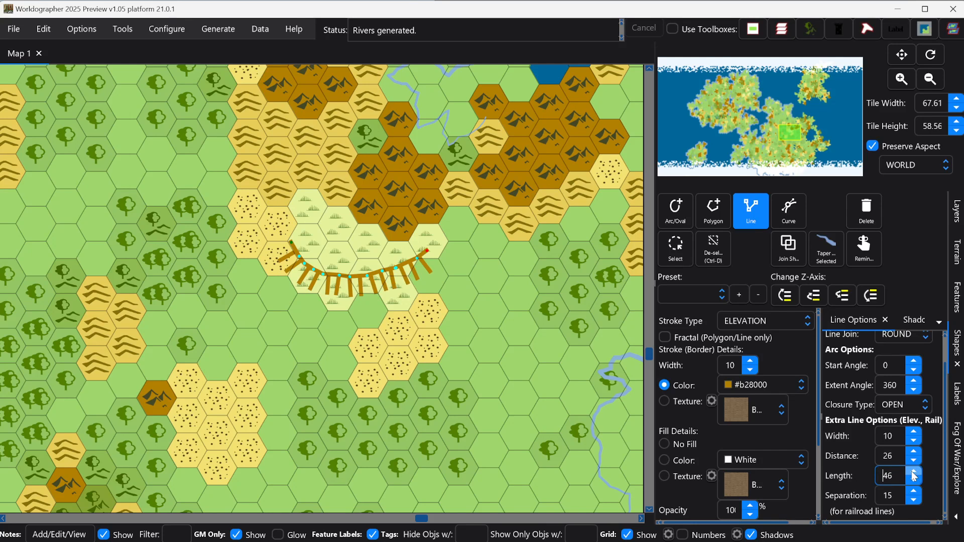
{"action": "left_click", "coordinate": [913, 474]}
- Shorten the elevation line's ticks by setting their length to 15
{"action": "left_click", "coordinate": [914, 480]}
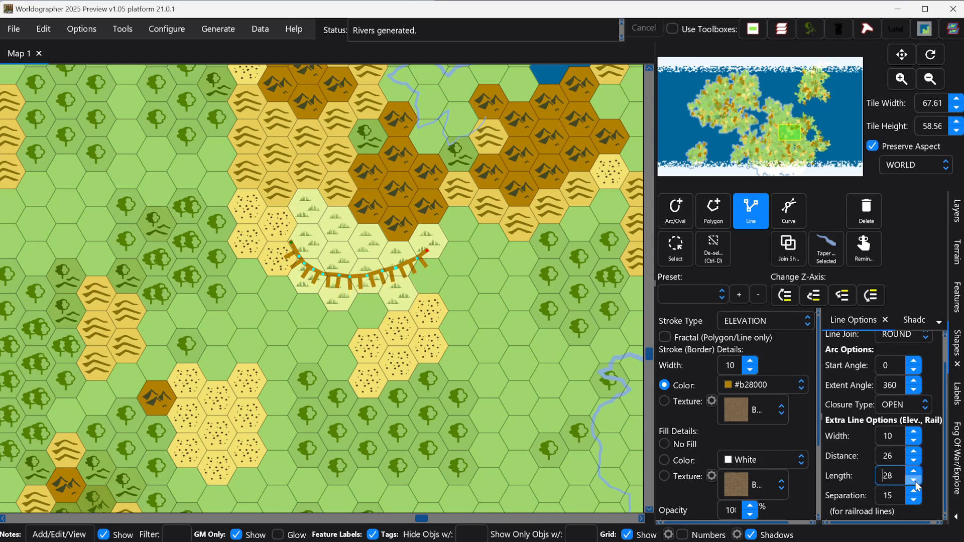
{"action": "left_click", "coordinate": [914, 480]}
{"action": "left_click", "coordinate": [915, 481]}
{"action": "left_click", "coordinate": [916, 472]}
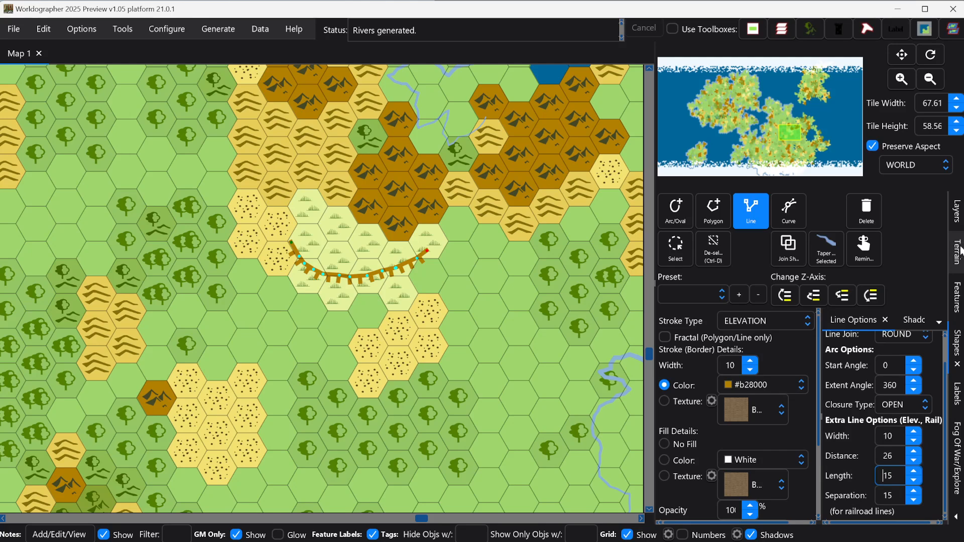
- Filter the features by "city" and place the first city icon in the western grassland and in the southeastern forest
{"action": "left_click", "coordinate": [957, 297]}
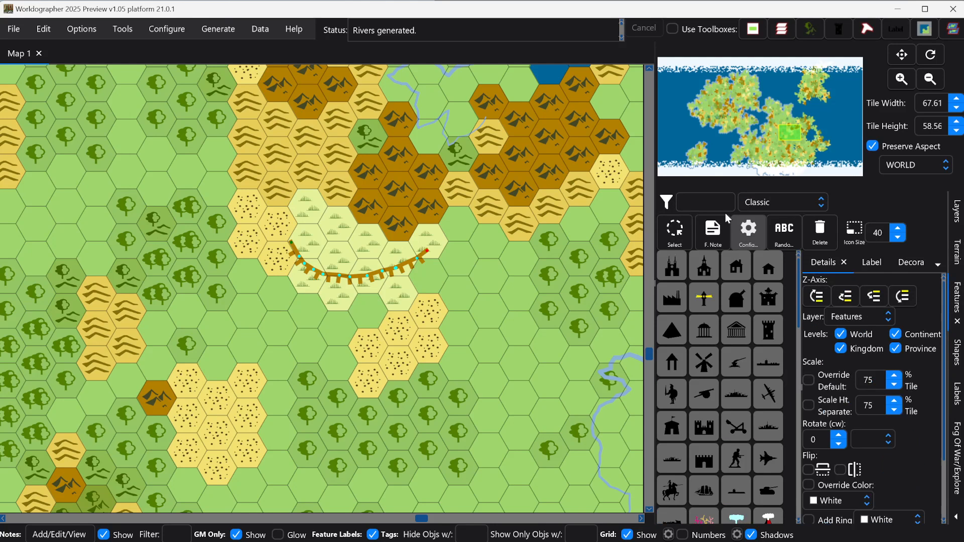
{"action": "left_click", "coordinate": [701, 206]}
{"action": "type", "text": "c"}
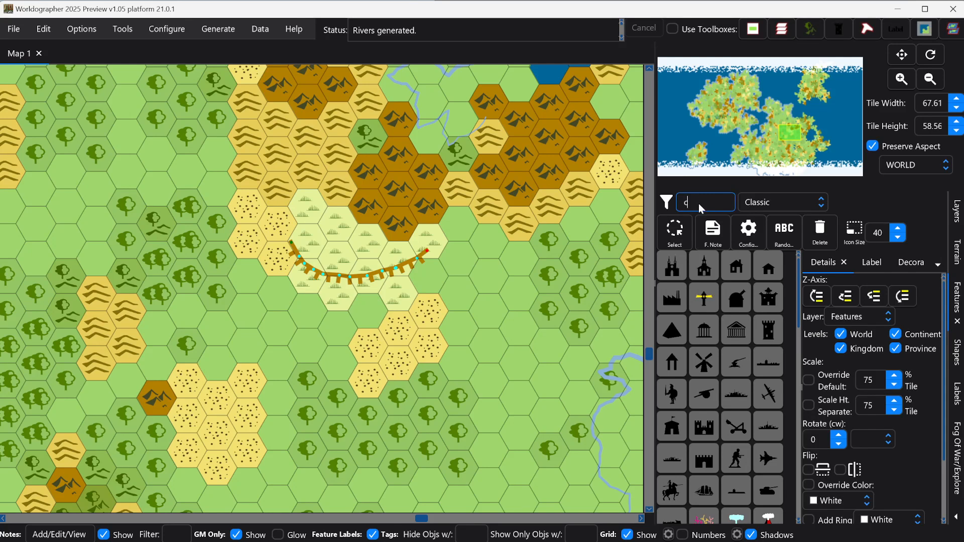
{"action": "type", "text": "ity"}
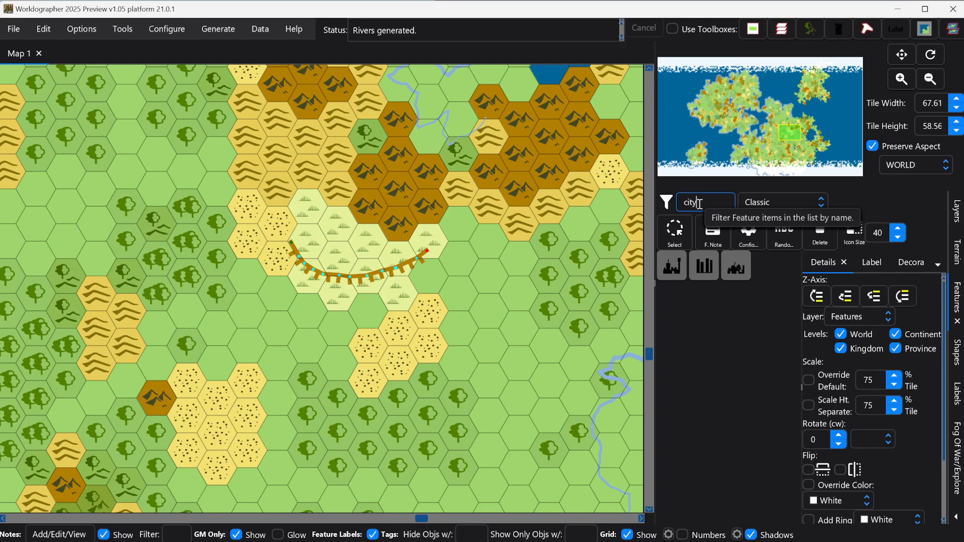
{"action": "left_click", "coordinate": [673, 275]}
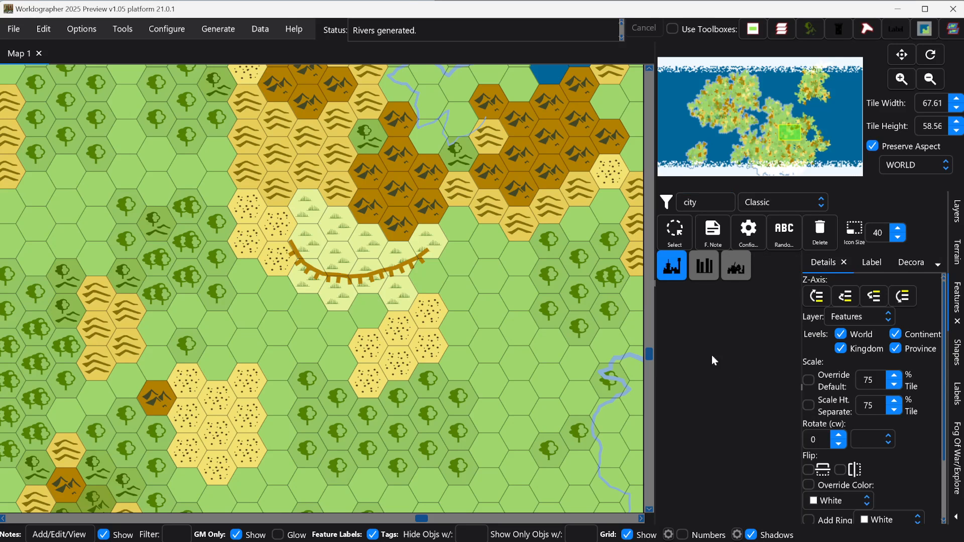
{"action": "left_click", "coordinate": [92, 221]}
- Draw a line with the RAILROAD stroke type running west from the southeastern city
{"action": "left_click", "coordinate": [950, 360]}
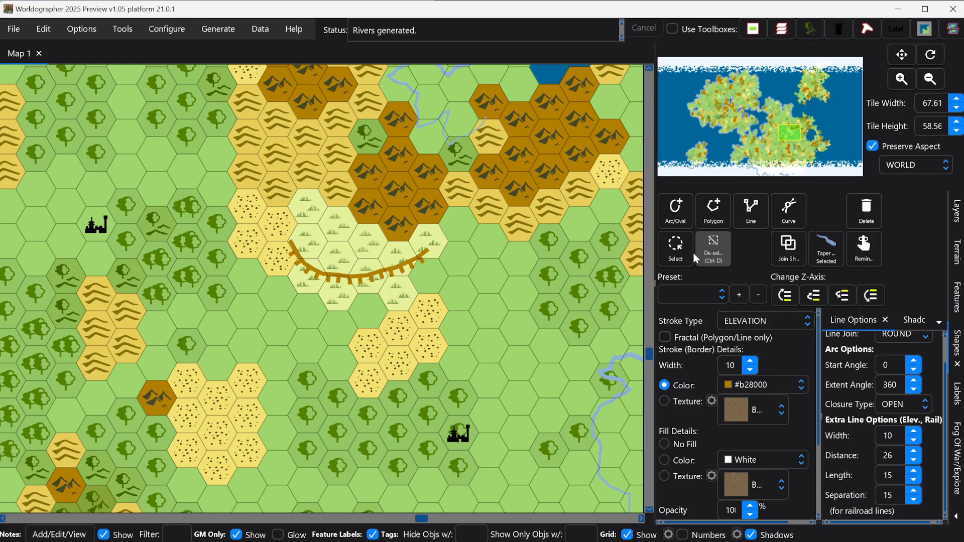
{"action": "left_click", "coordinate": [745, 216]}
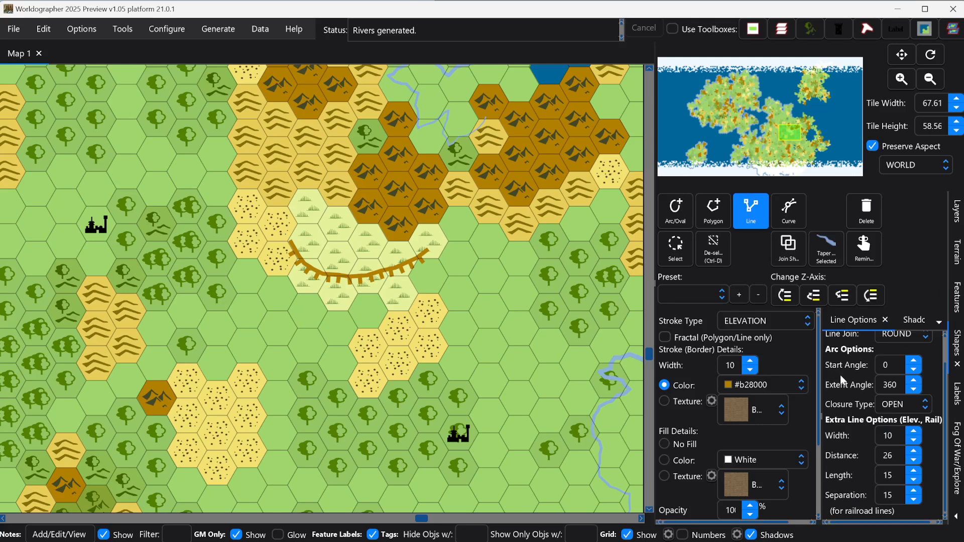
{"action": "left_click", "coordinate": [756, 324]}
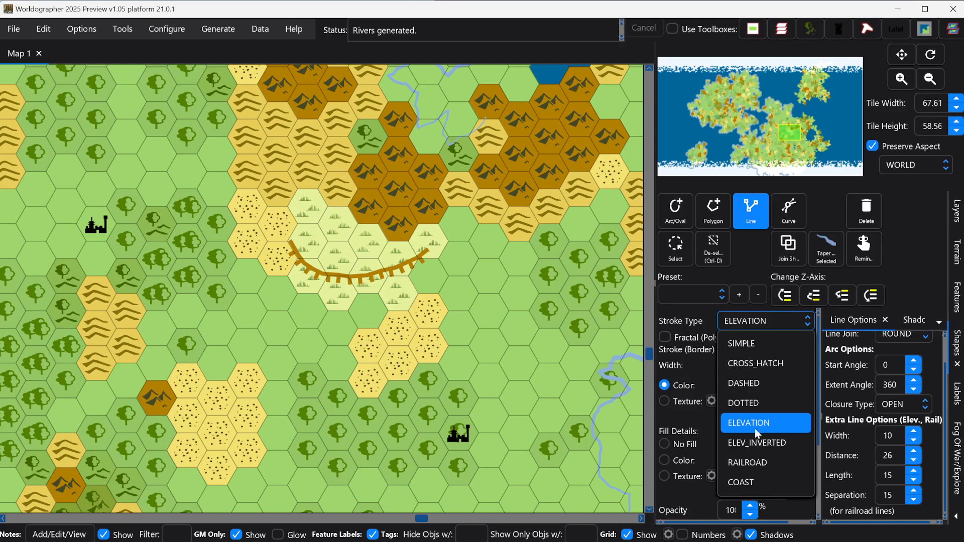
{"action": "left_click", "coordinate": [754, 462]}
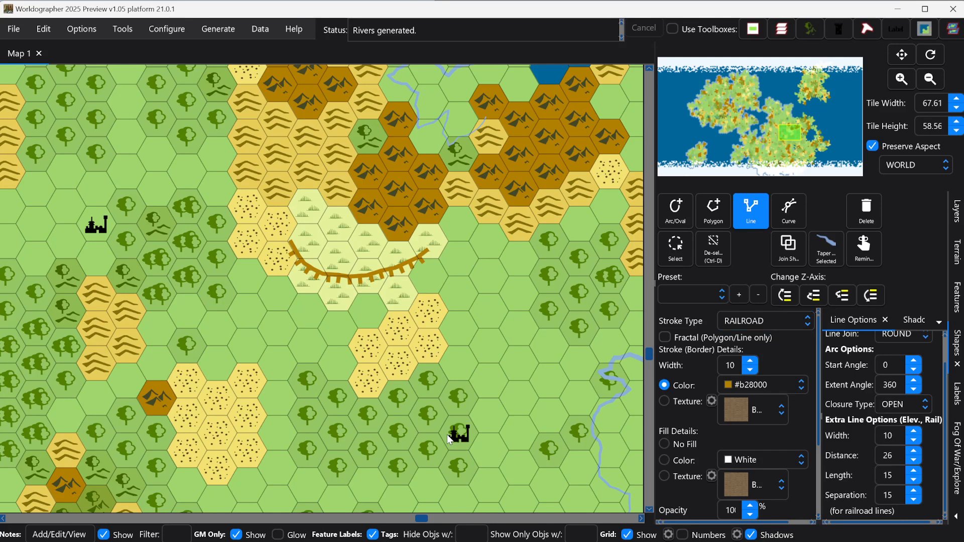
{"action": "left_click", "coordinate": [384, 419]}
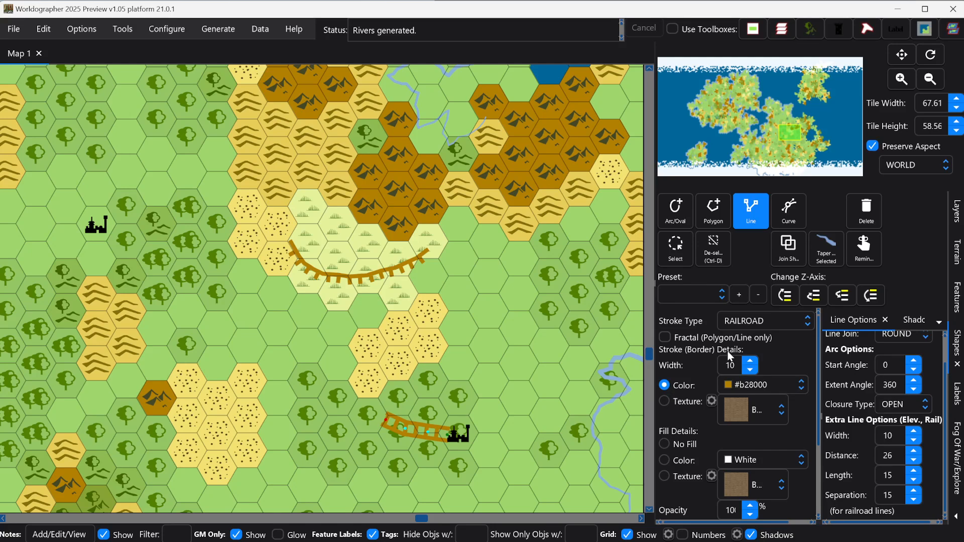
- Set the railroad's stroke color to Black and extend the line northwest to the western city
{"action": "left_click", "coordinate": [747, 384]}
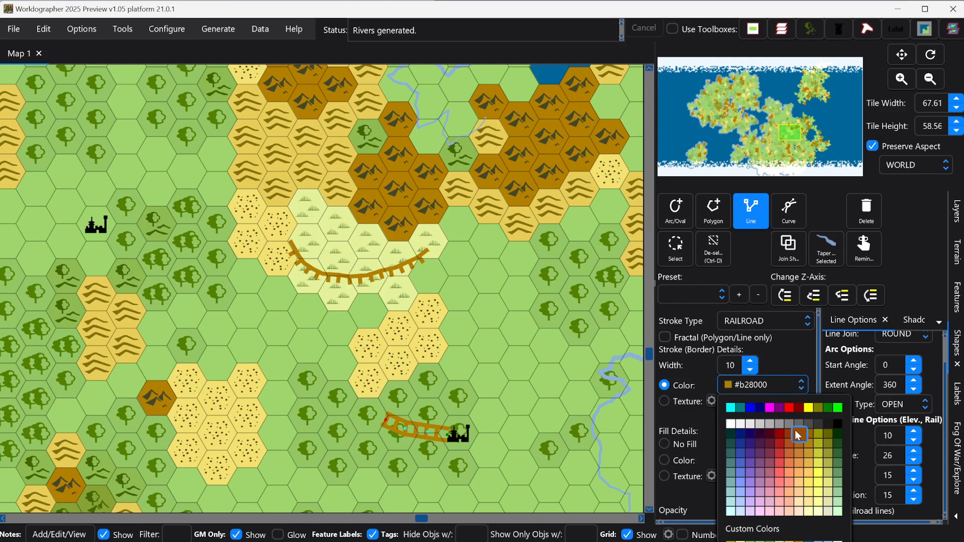
{"action": "left_click", "coordinate": [838, 411]}
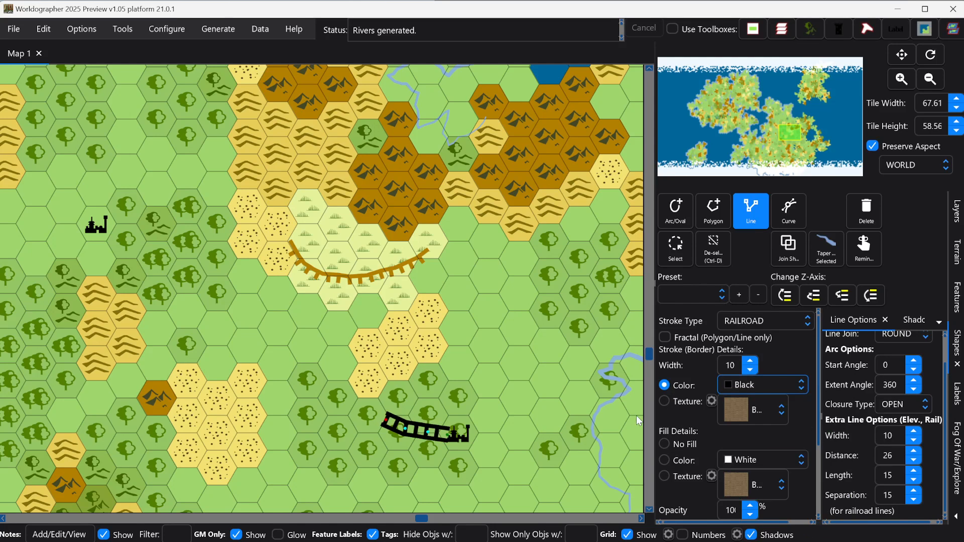
{"action": "left_click", "coordinate": [358, 412]}
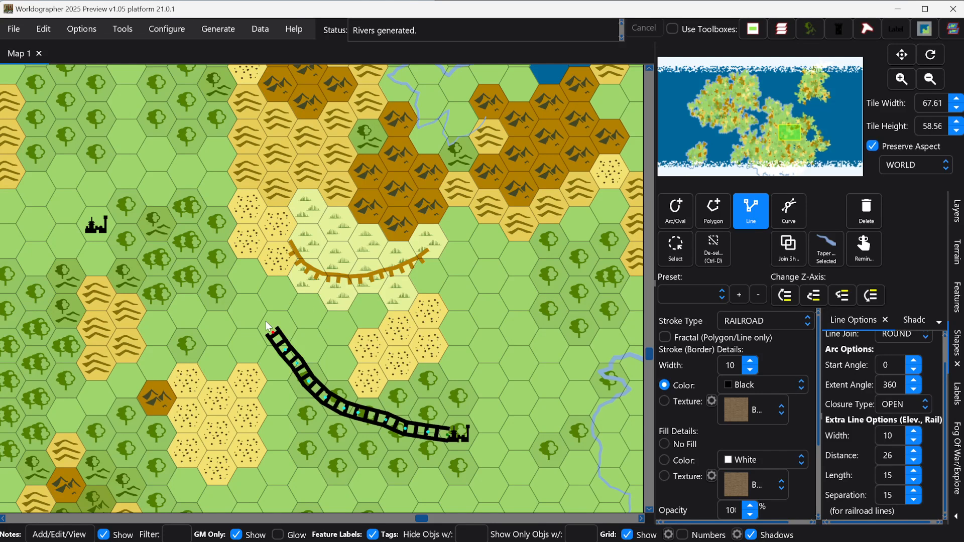
{"action": "left_click_drag", "start_coordinate": [258, 309], "coordinate": [210, 259]}
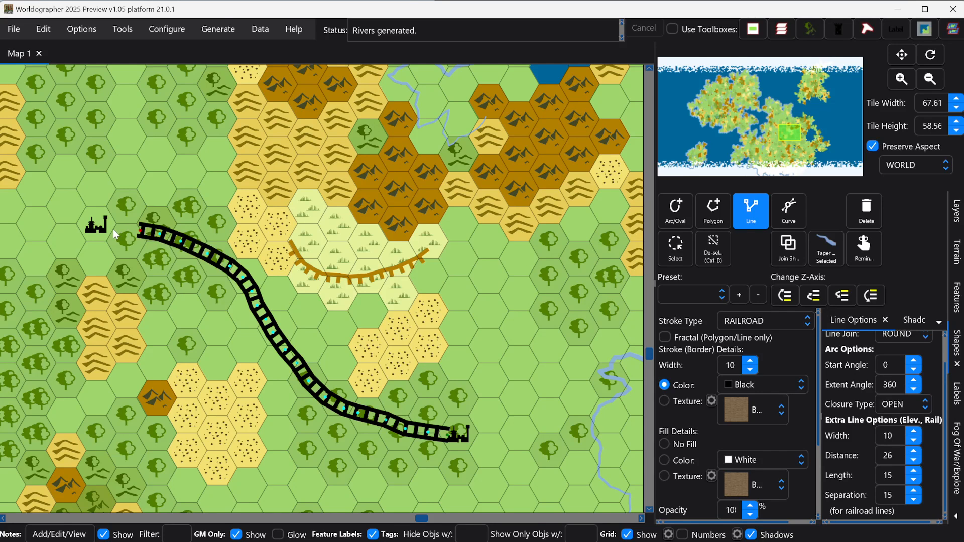
{"action": "left_click_drag", "start_coordinate": [106, 230], "coordinate": [105, 230]}
- Recolor the railroad's stroke to #666666 and reduce the separation between its rails to 8
{"action": "left_click", "coordinate": [757, 380]}
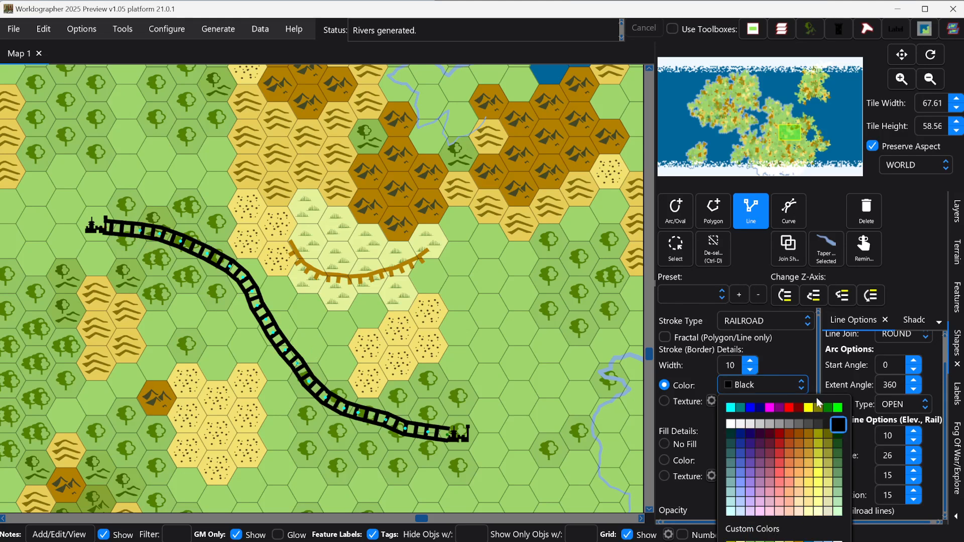
{"action": "left_click", "coordinate": [797, 424]}
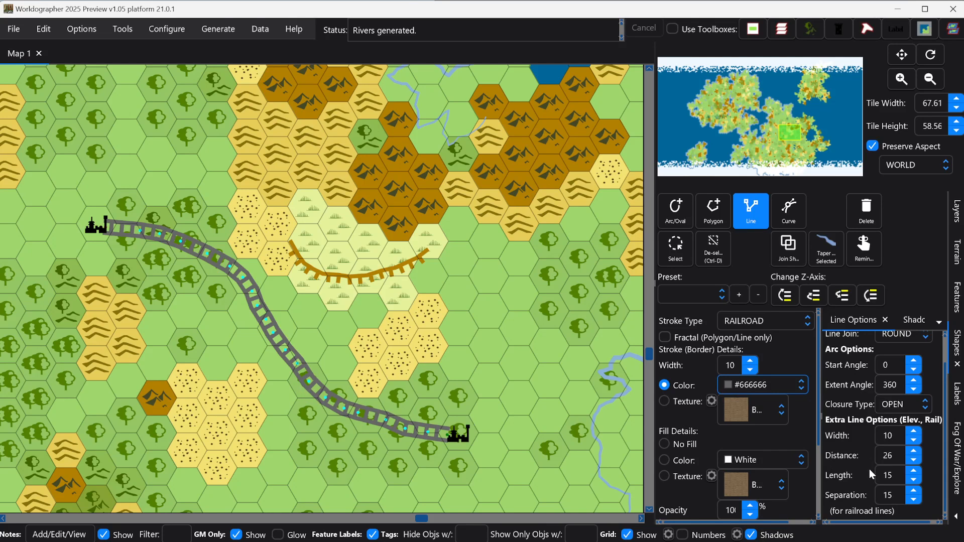
{"action": "left_click", "coordinate": [913, 501]}
{"action": "left_click", "coordinate": [909, 499]}
{"action": "left_click", "coordinate": [909, 500]}
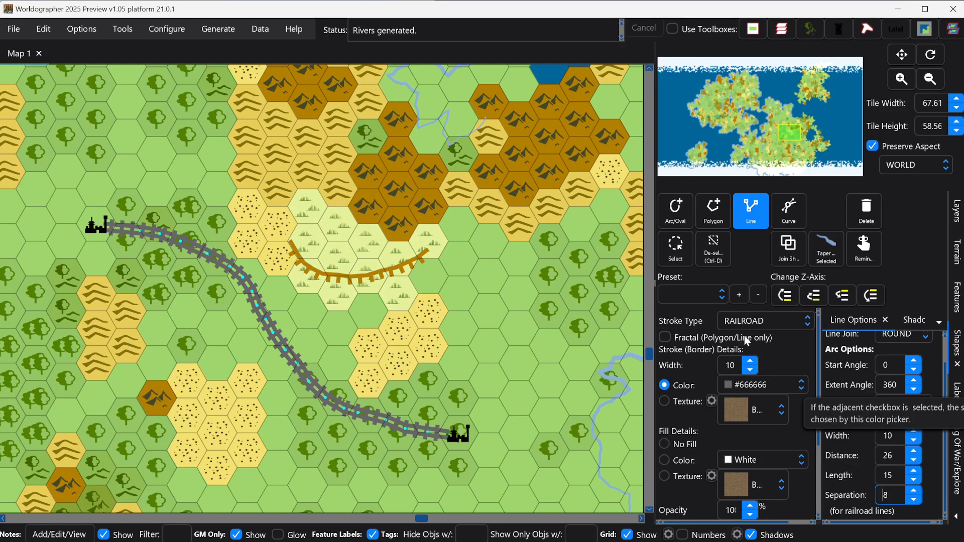
- Recolor the railroad White and reduce both its stroke width and its extra line width to 8
{"action": "left_click", "coordinate": [737, 386]}
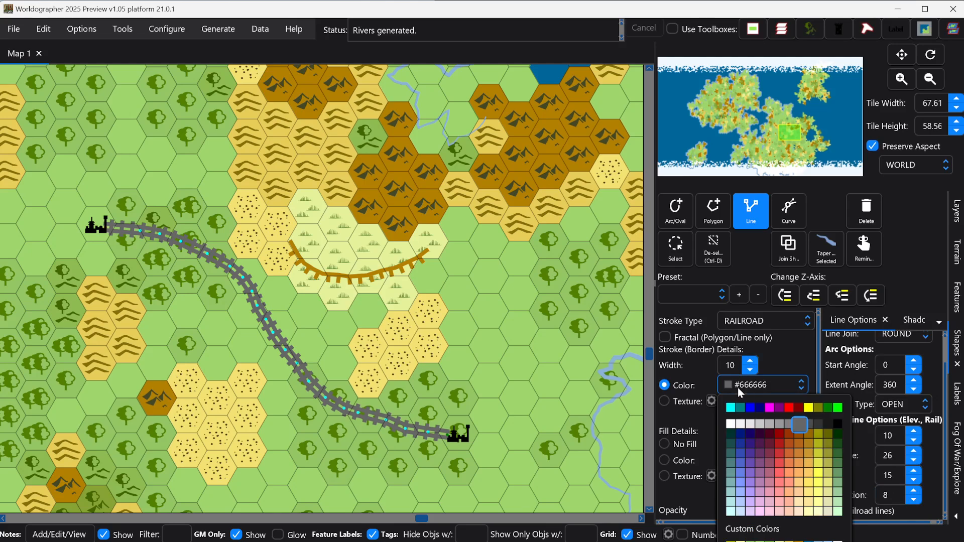
{"action": "left_click", "coordinate": [730, 424]}
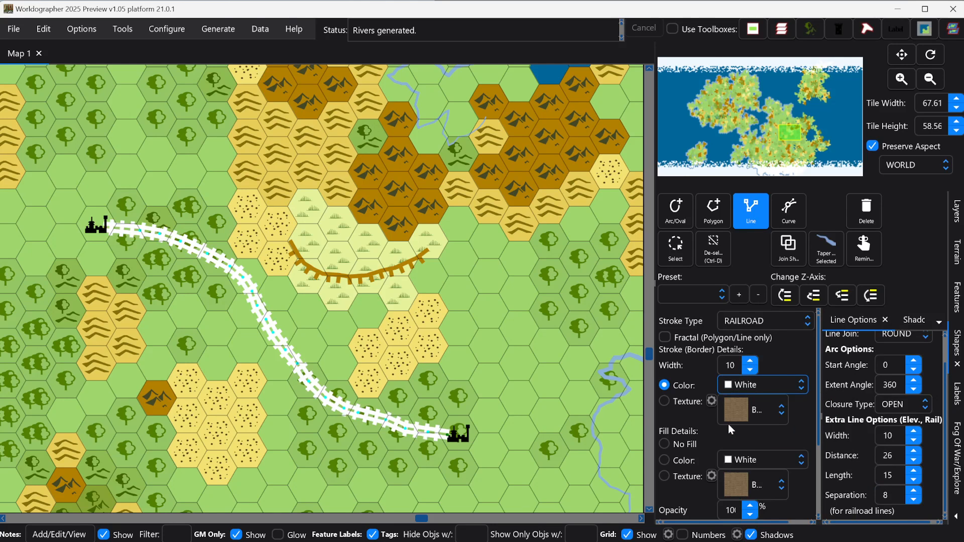
{"action": "left_click", "coordinate": [751, 370]}
{"action": "left_click", "coordinate": [750, 371]}
{"action": "left_click", "coordinate": [750, 371]}
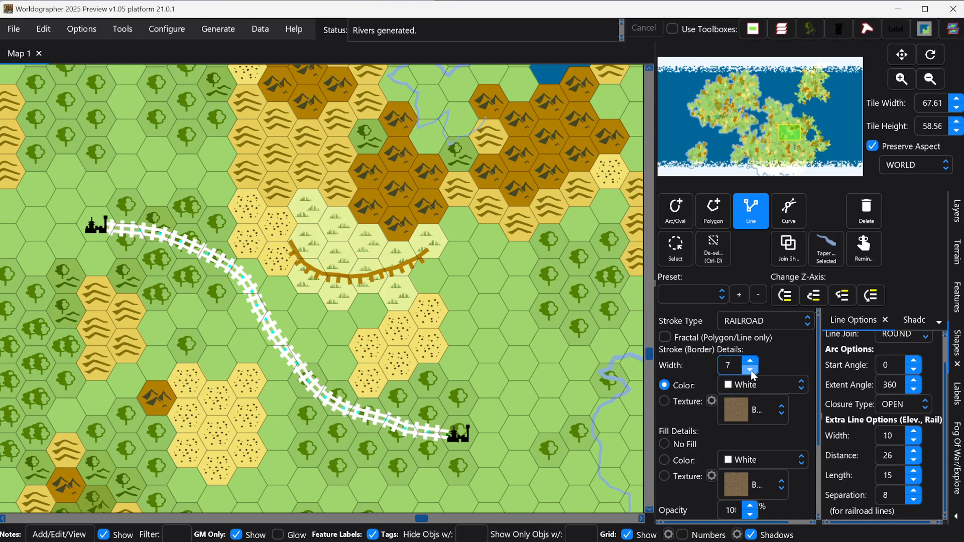
{"action": "left_click", "coordinate": [750, 370]}
{"action": "left_click", "coordinate": [748, 360]}
{"action": "left_click", "coordinate": [749, 362]}
{"action": "left_click", "coordinate": [913, 442]}
{"action": "left_click", "coordinate": [740, 325]}
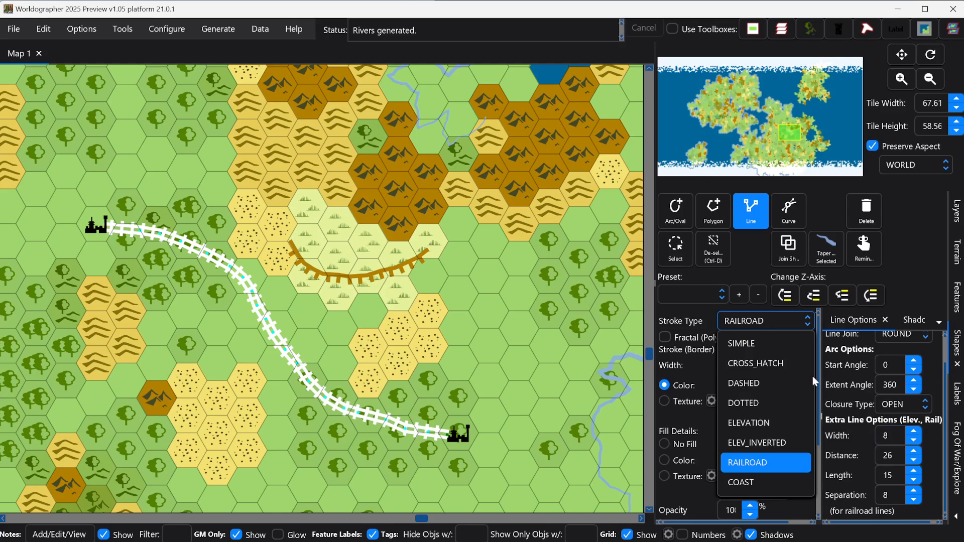
{"action": "left_click", "coordinate": [697, 360]}
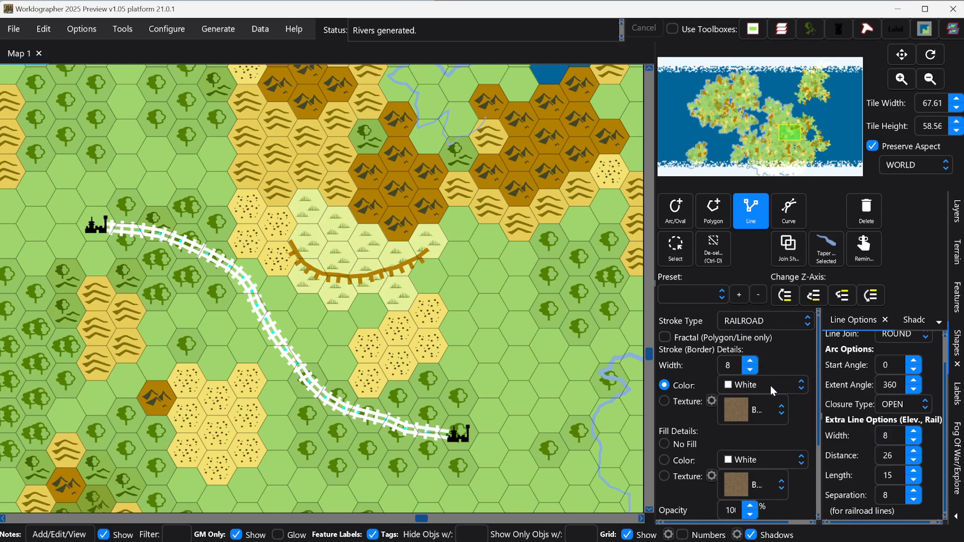
- Try light gray #b3b3b3 and yellow #e8cf59 as the railroad's stroke color
{"action": "left_click", "coordinate": [769, 385]}
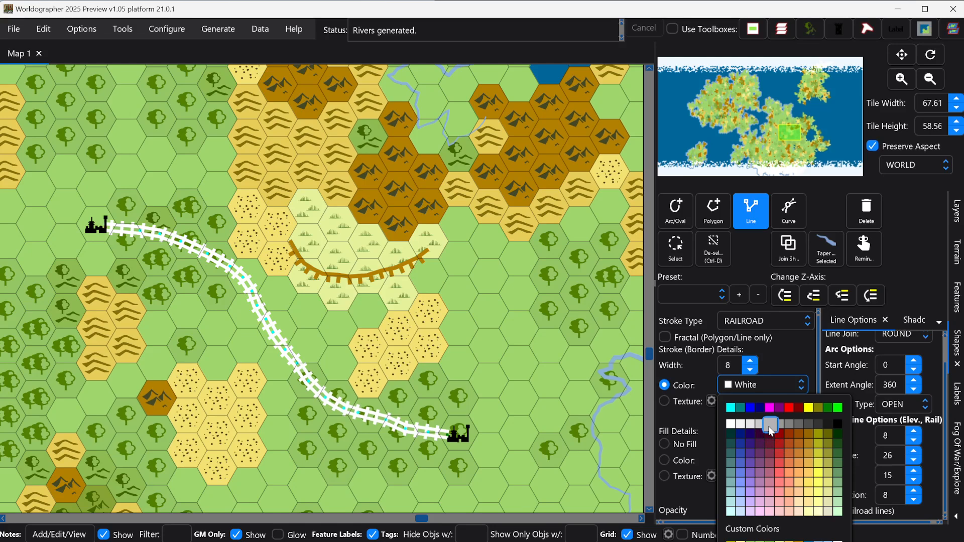
{"action": "left_click", "coordinate": [768, 426]}
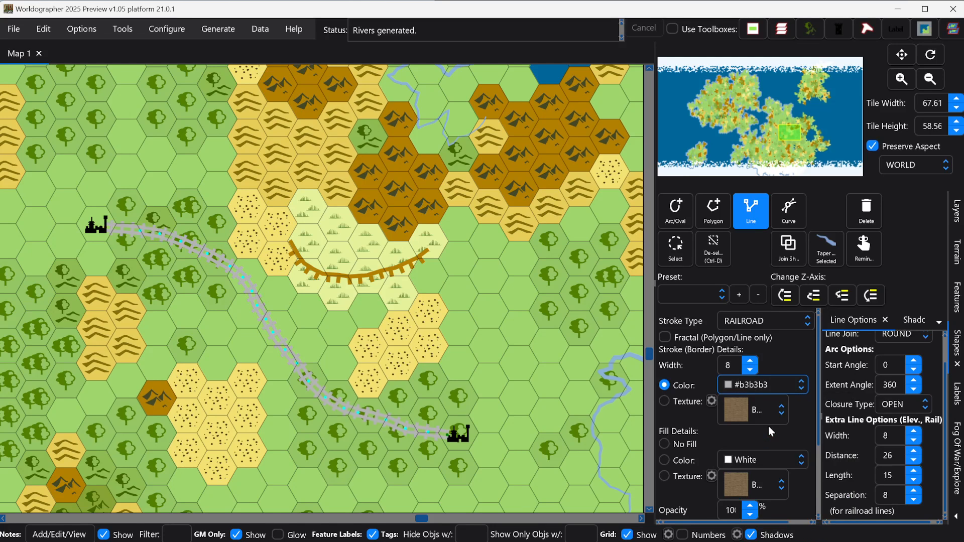
{"action": "left_click", "coordinate": [747, 390]}
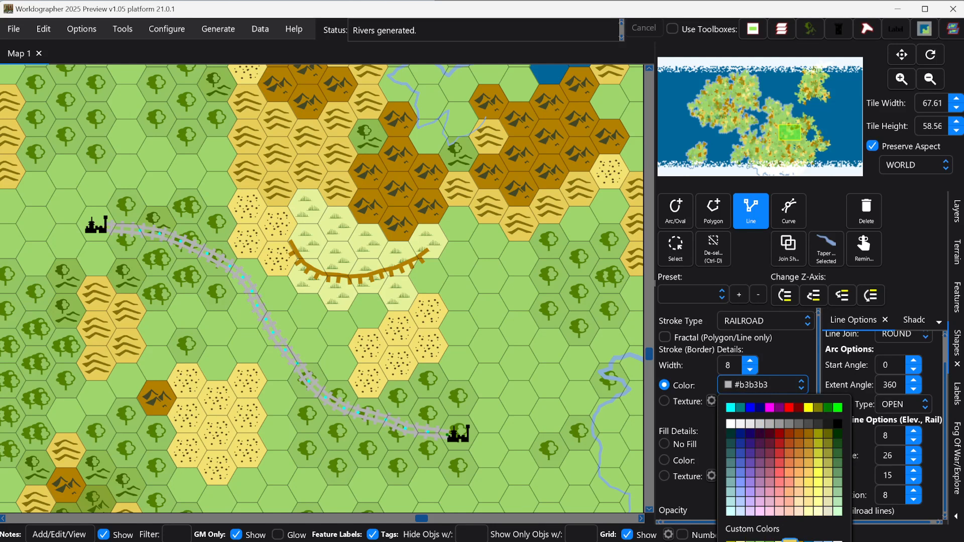
{"action": "left_click", "coordinate": [790, 540]}
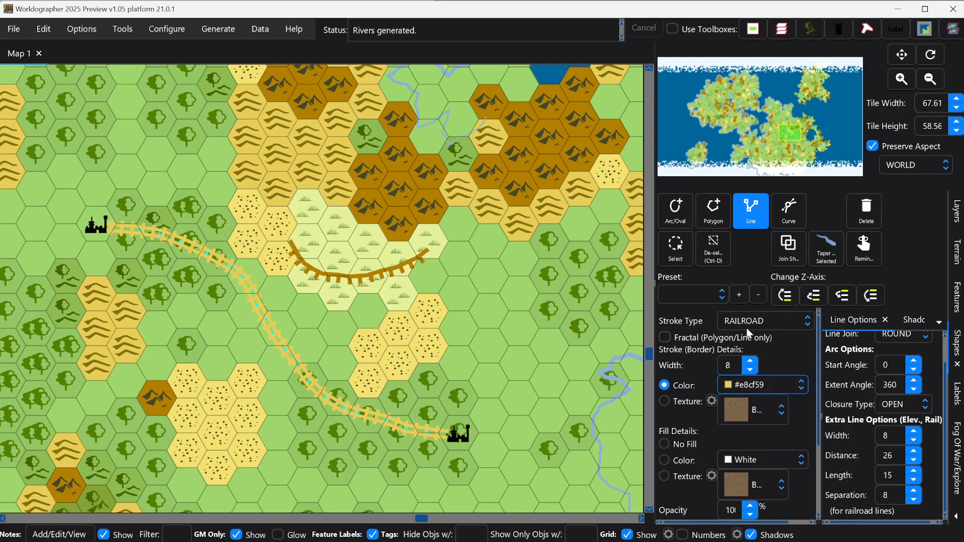
- Try #333333 on the railroad and settle on #4d4d4d as its stroke color
{"action": "left_click", "coordinate": [754, 385]}
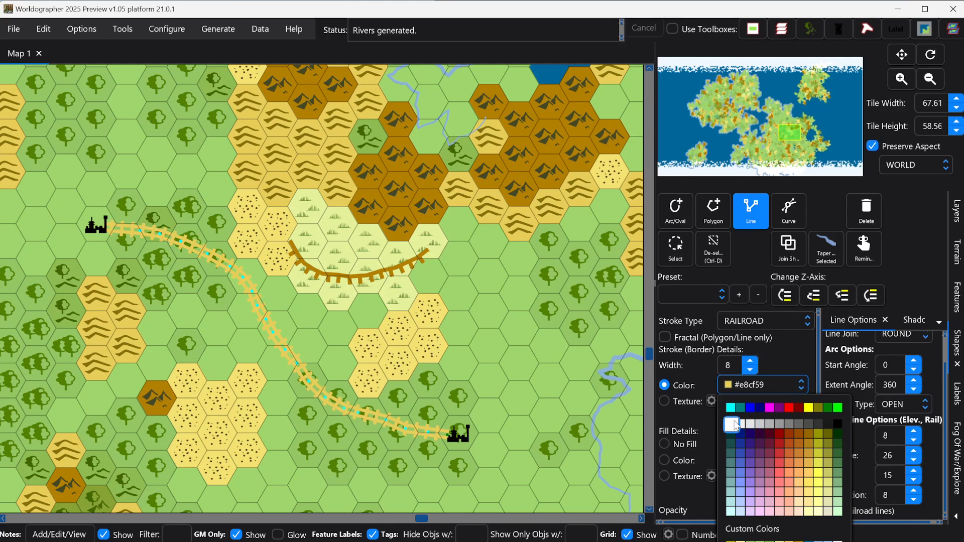
{"action": "left_click", "coordinate": [814, 424]}
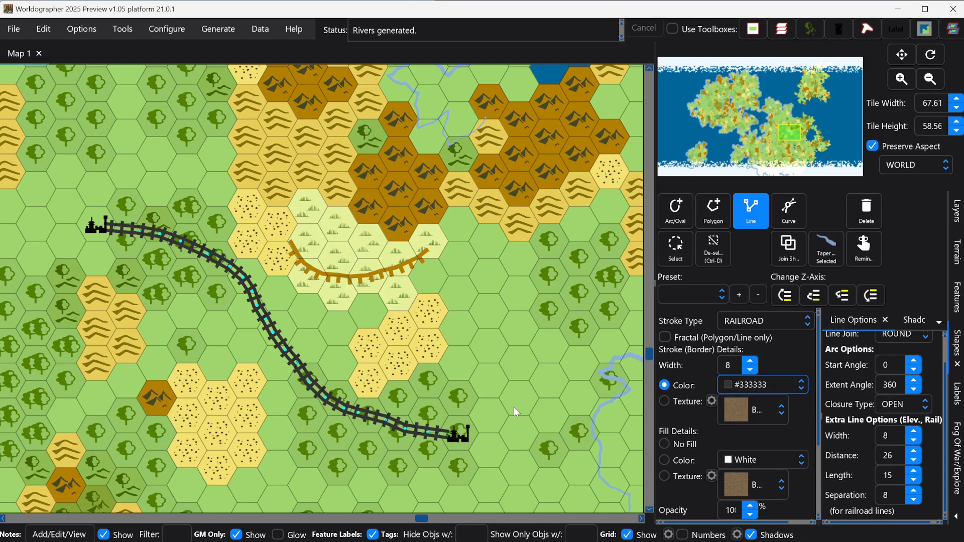
{"action": "left_click", "coordinate": [759, 395]}
{"action": "left_click", "coordinate": [810, 425]}
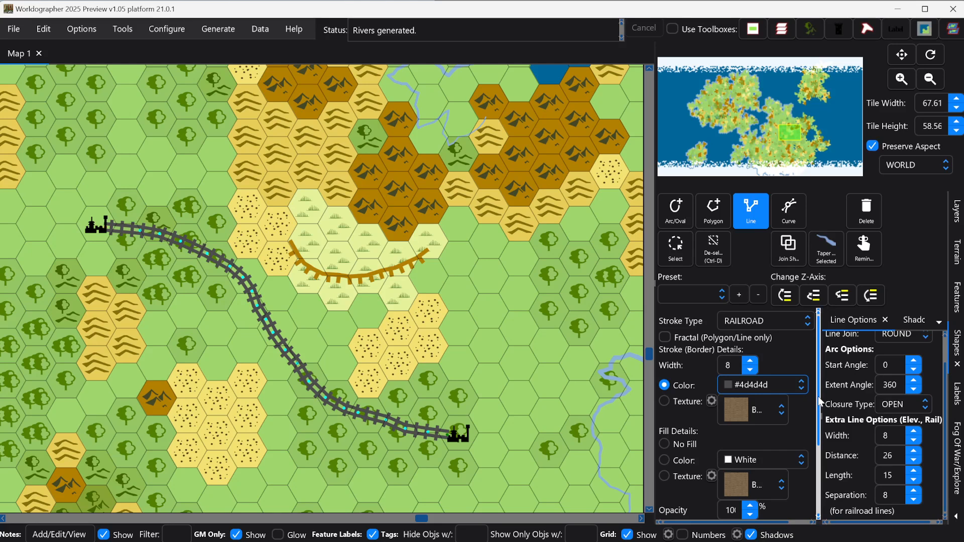
{"action": "scroll", "coordinate": [819, 391], "scroll_direction": "down", "scroll_amount": 3}
{"action": "scroll", "coordinate": [819, 384], "scroll_direction": "up", "scroll_amount": 3}
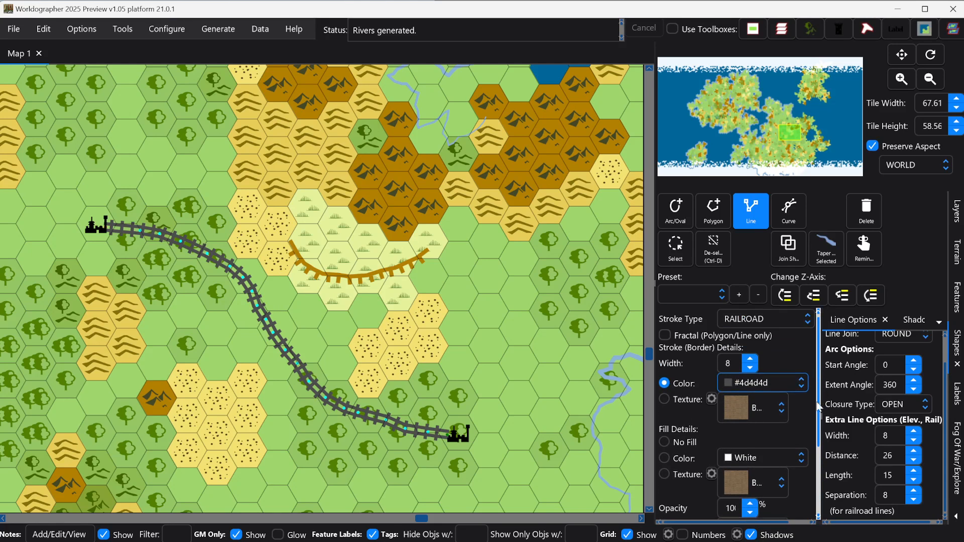
{"action": "scroll", "coordinate": [819, 381], "scroll_direction": "down", "scroll_amount": 3}
{"action": "scroll", "coordinate": [819, 374], "scroll_direction": "up", "scroll_amount": 3}
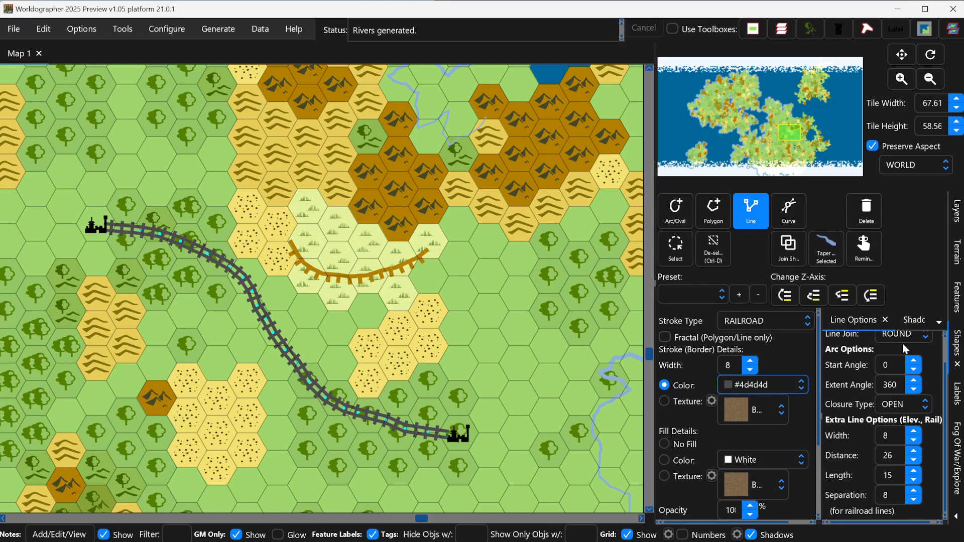
- Clear the "city" filter from the features and look through the Classic icons for the railroad track pieces
{"action": "left_click", "coordinate": [958, 296]}
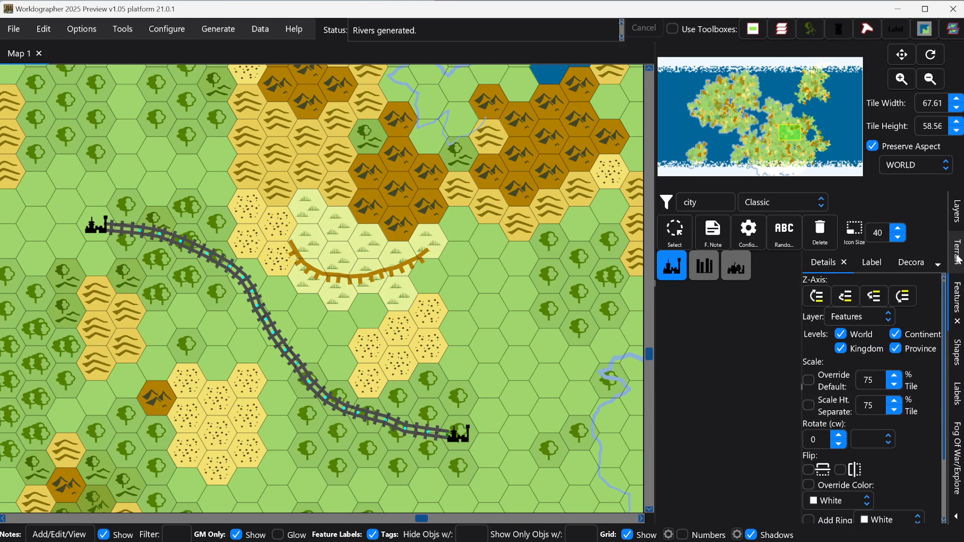
{"action": "left_click", "coordinate": [958, 253]}
{"action": "left_click", "coordinate": [957, 301]}
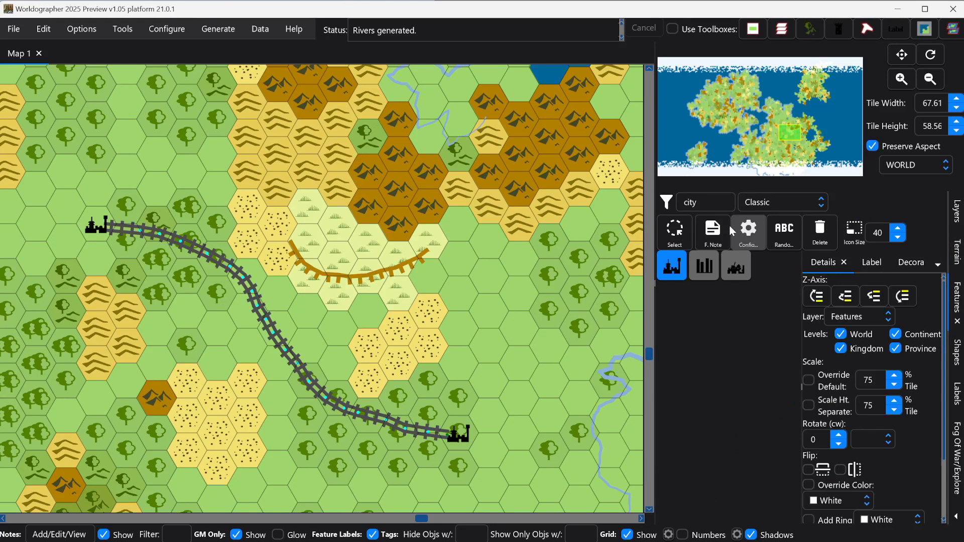
{"action": "left_click_drag", "start_coordinate": [708, 205], "coordinate": [663, 200]}
{"action": "key", "text": "BackSpace"}
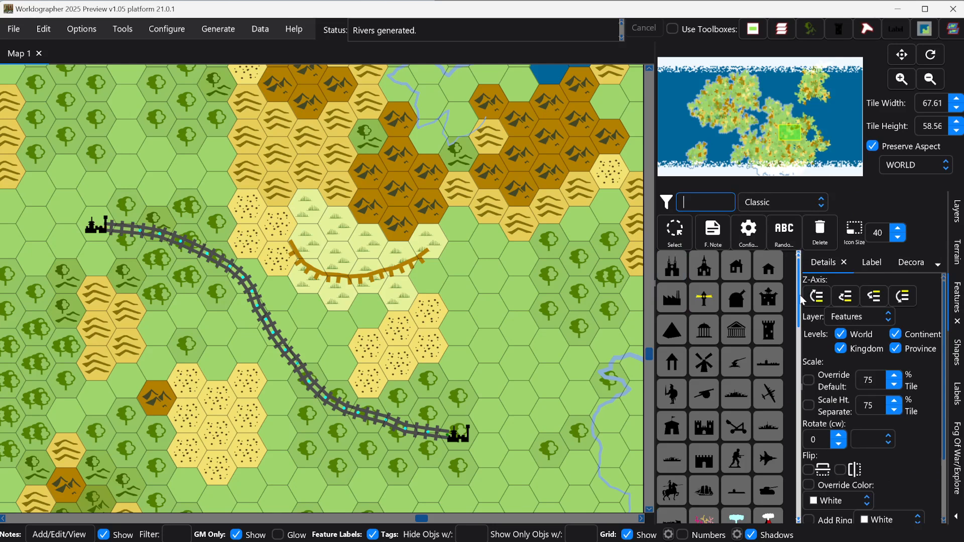
{"action": "left_click_drag", "start_coordinate": [800, 301], "coordinate": [799, 345]}
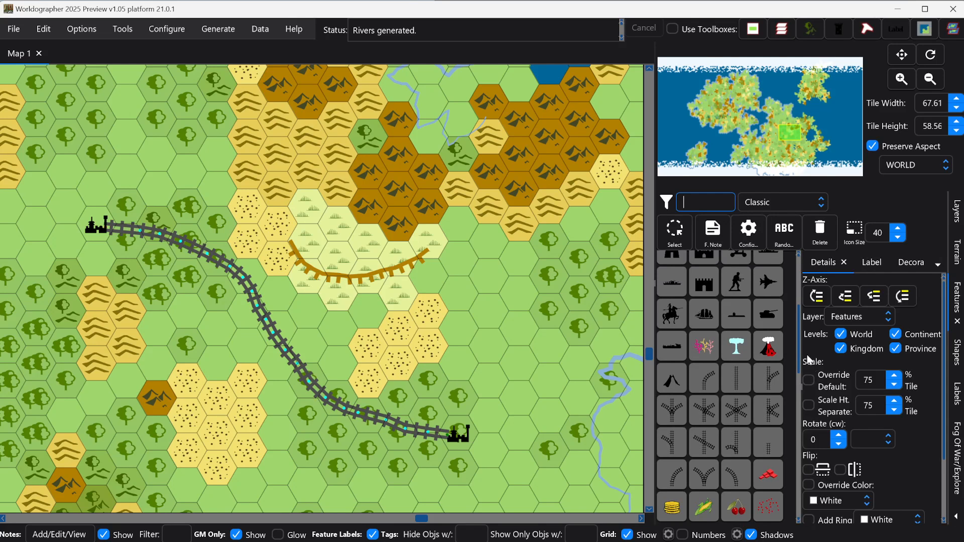
{"action": "left_click_drag", "start_coordinate": [799, 359], "coordinate": [803, 296]}
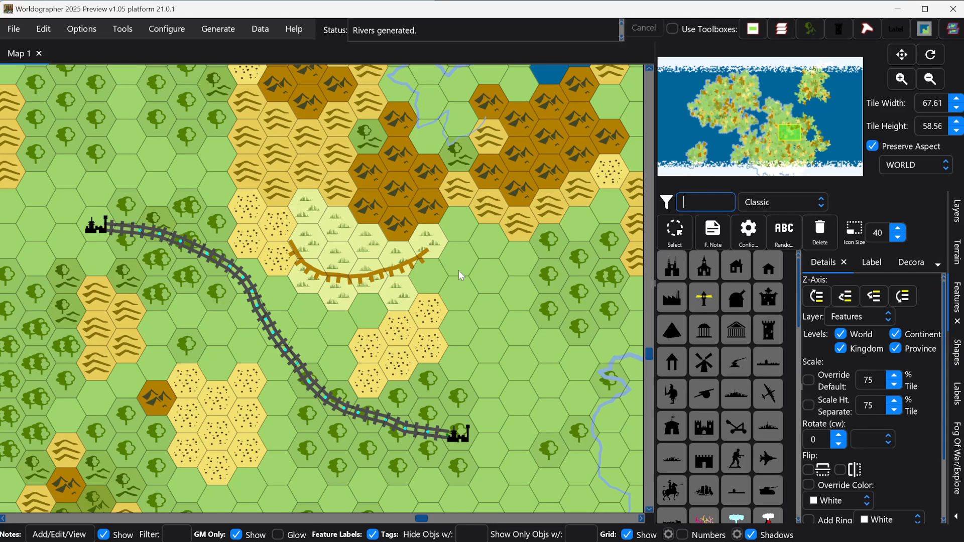
- Return to the shape tools, leave line drawing and inspect the railroad between the cities at several zoom levels
{"action": "left_click", "coordinate": [953, 347]}
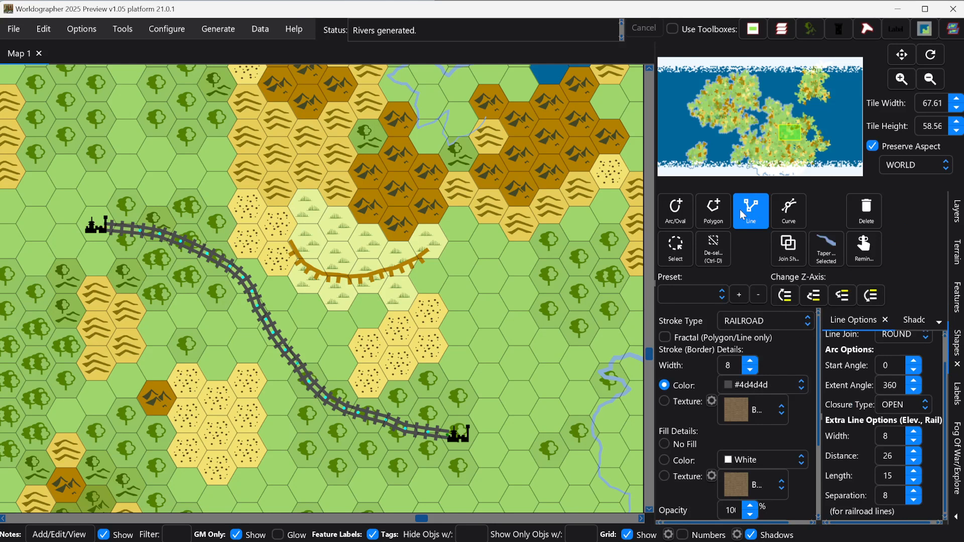
{"action": "scroll", "coordinate": [217, 278], "scroll_direction": "down", "scroll_amount": 3}
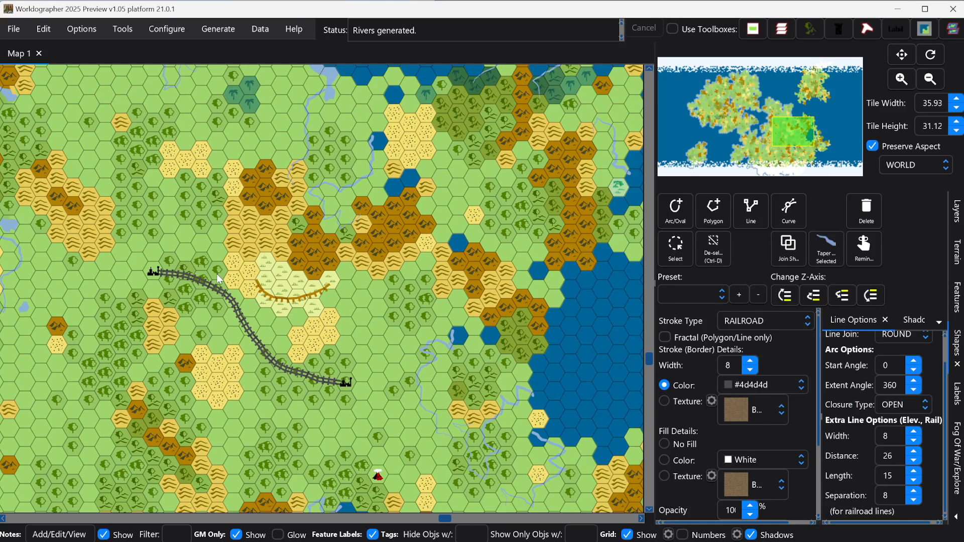
{"action": "scroll", "coordinate": [216, 273], "scroll_direction": "up", "scroll_amount": 1}
{"action": "scroll", "coordinate": [213, 274], "scroll_direction": "up", "scroll_amount": 3}
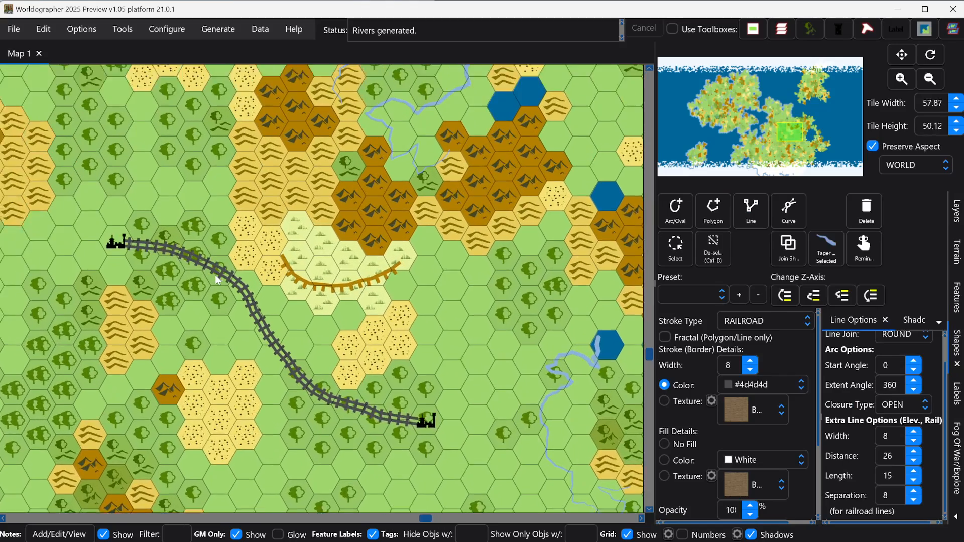
{"action": "scroll", "coordinate": [219, 277], "scroll_direction": "up", "scroll_amount": 1}
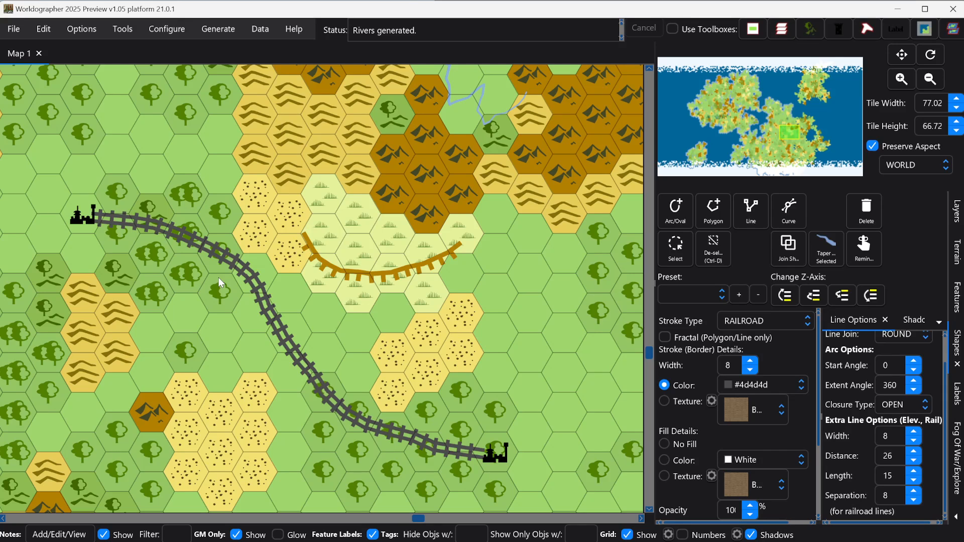